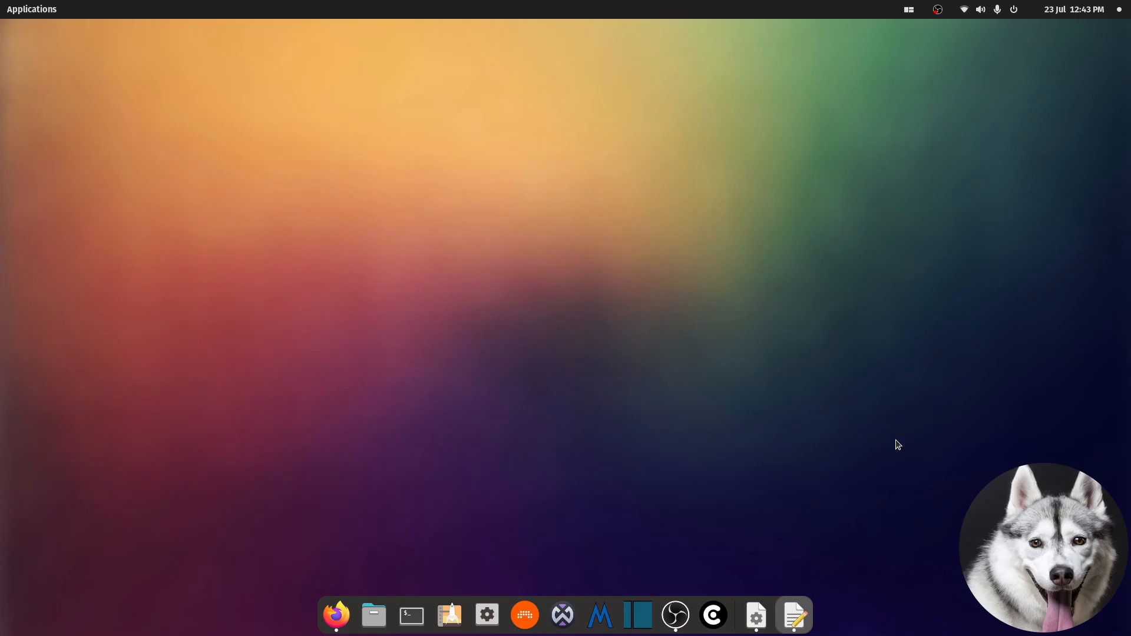
# - Open Pop!_Shop and browse the applications in its Audio category
pyautogui.click(450, 616)
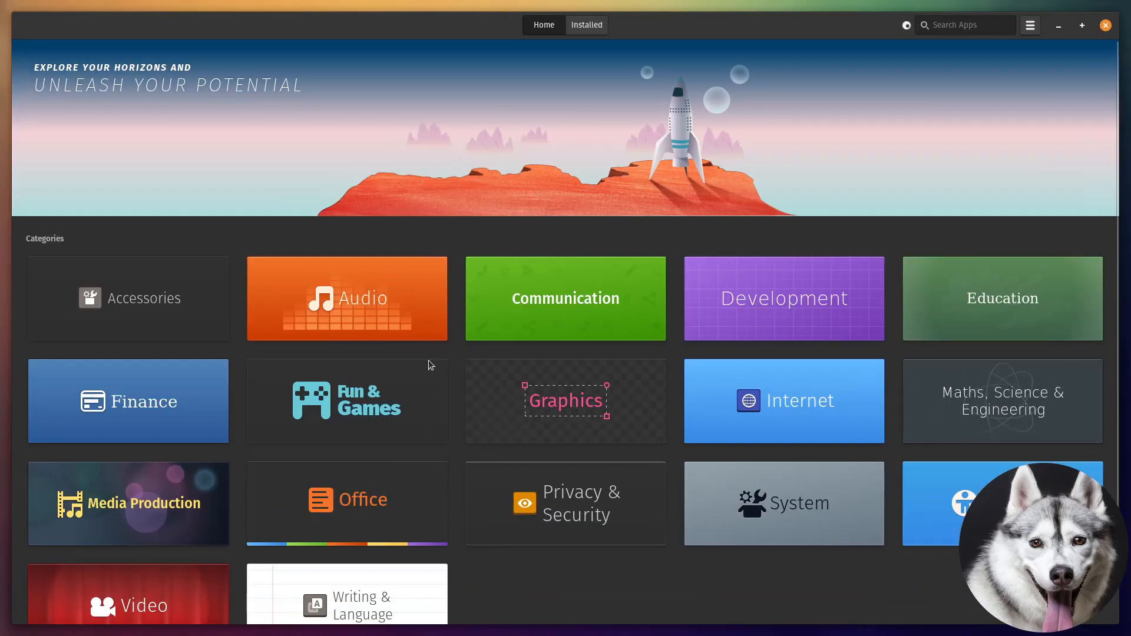
pyautogui.click(412, 333)
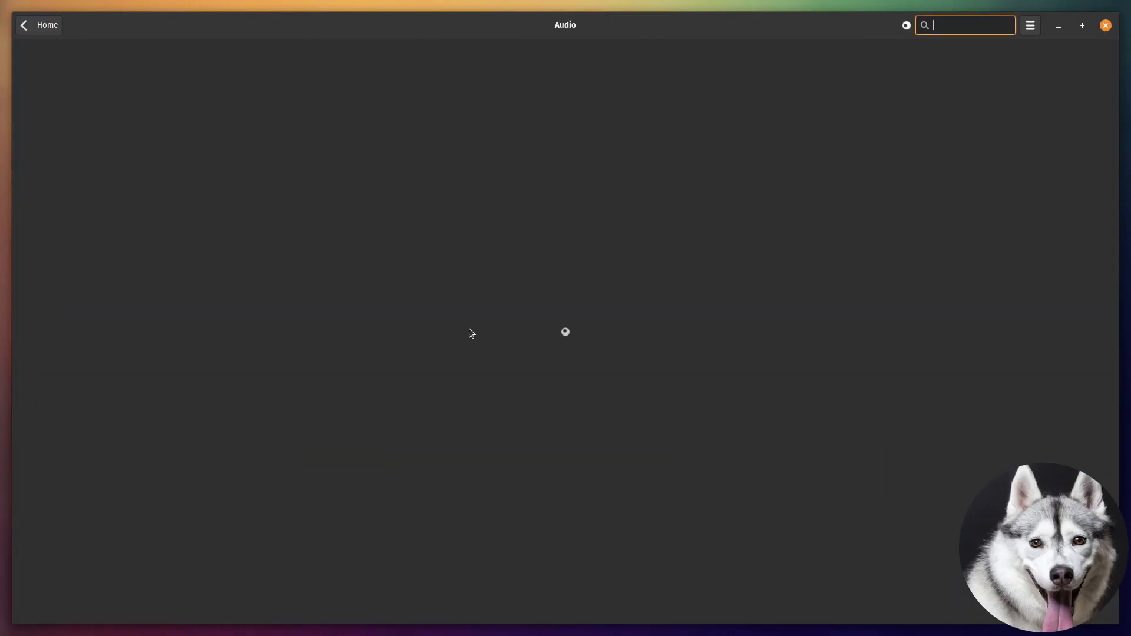
pyautogui.moveTo(1118, 107); pyautogui.dragTo(1107, 477)
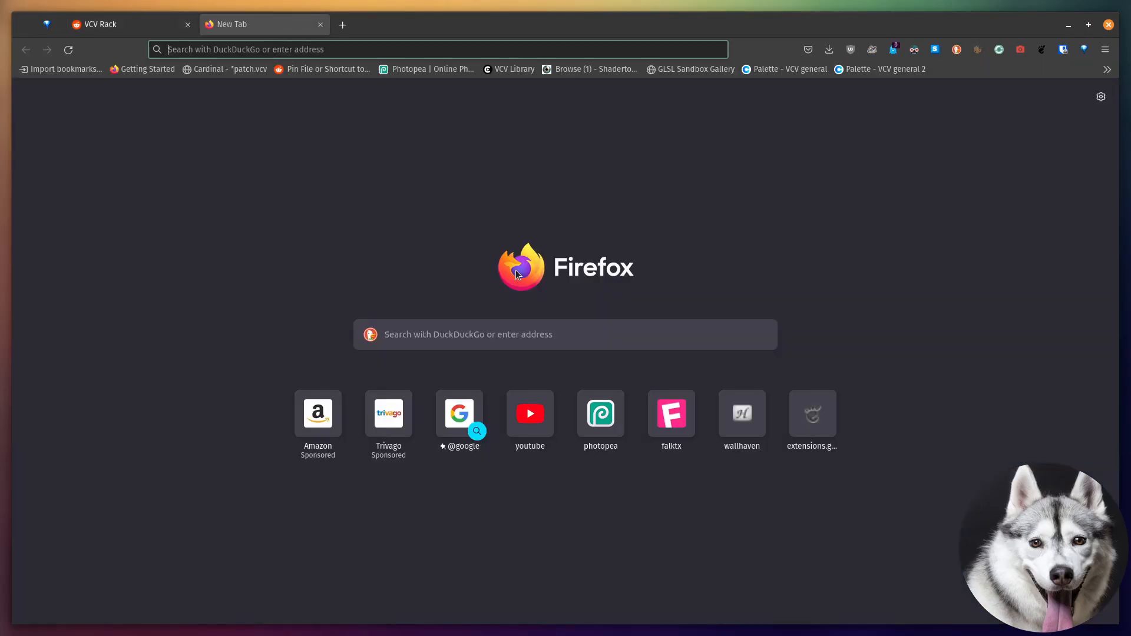
# - Search the web for "vcv rack" and download the free Linux version of Rack 2 from the VCV website
pyautogui.write('vcv rack')
pyautogui.press('Return')
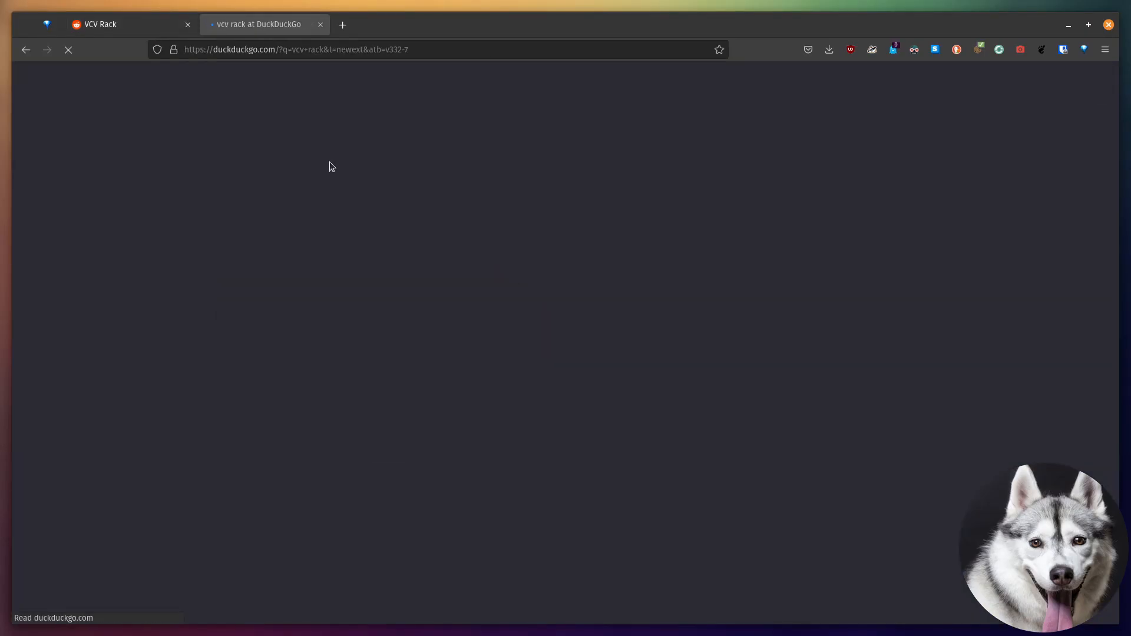
pyautogui.click(140, 187)
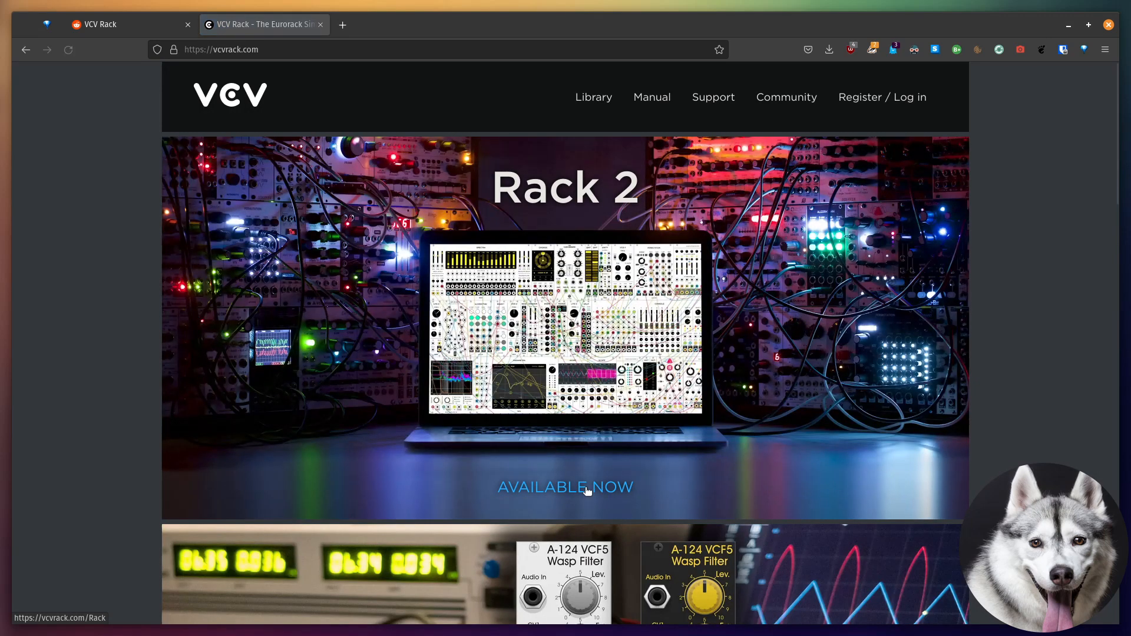
pyautogui.click(585, 486)
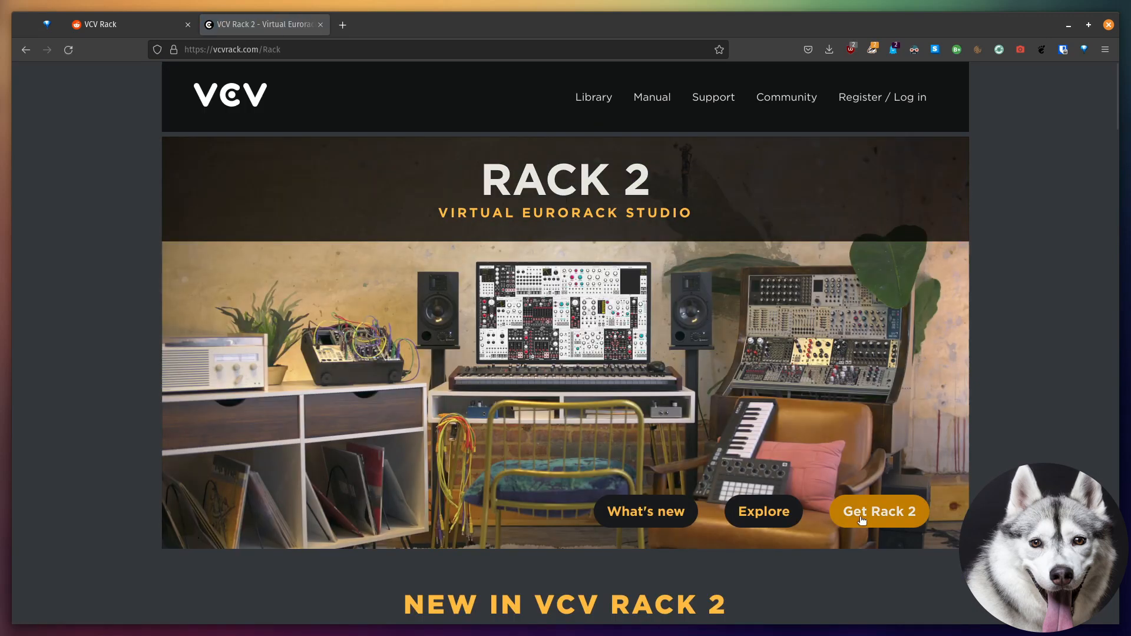
pyautogui.click(862, 519)
pyautogui.click(439, 443)
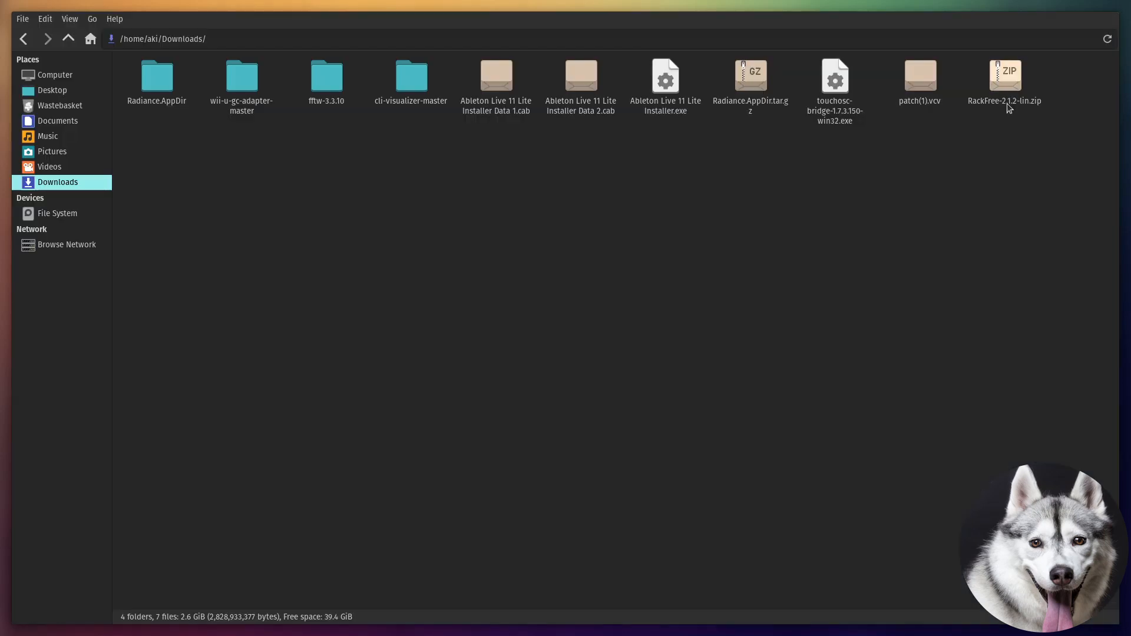
# - Extract the Rack2Free folder from RackFree-2.1.2-lin.zip into Downloads and launch Rack from the extracted folder
pyautogui.click(1012, 90)
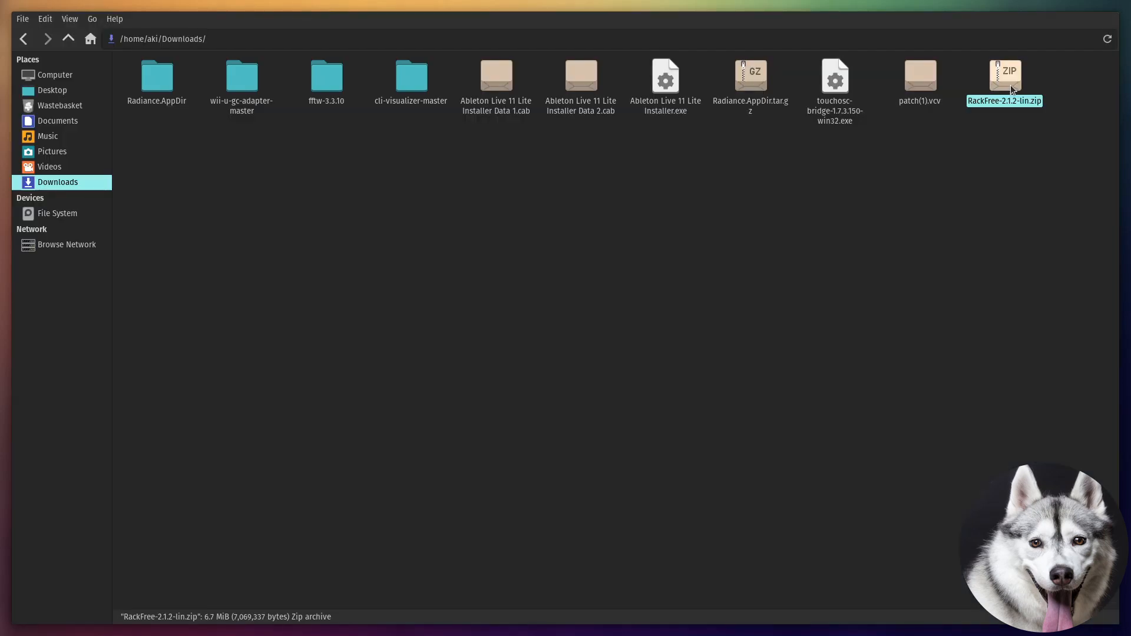
pyautogui.rightClick(1012, 88)
pyautogui.click(937, 91)
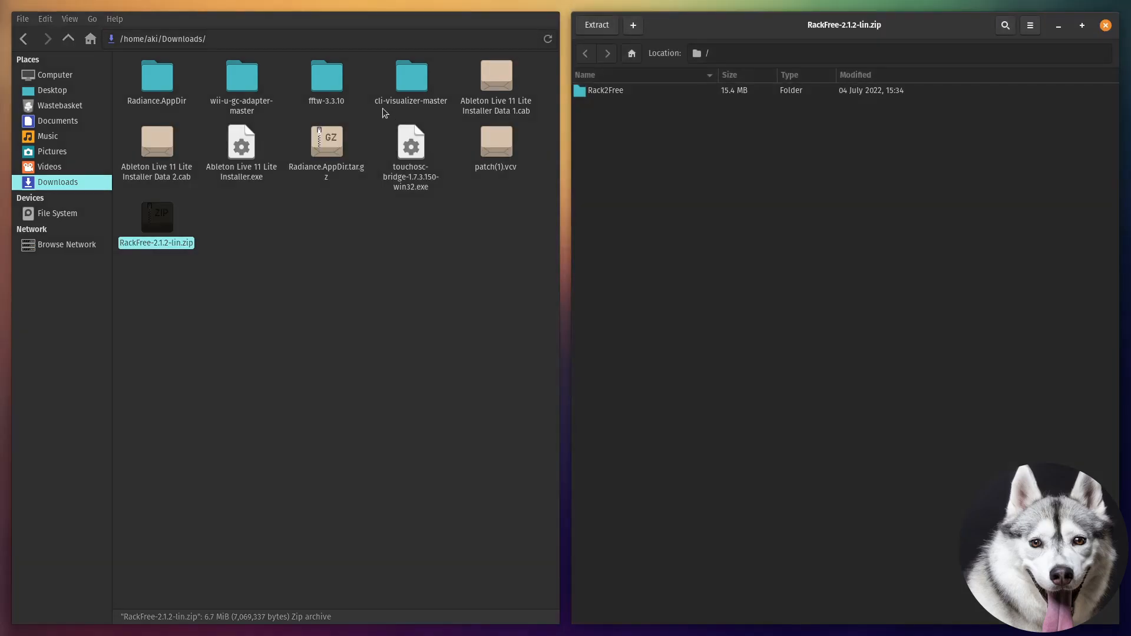
pyautogui.moveTo(621, 93); pyautogui.dragTo(403, 252)
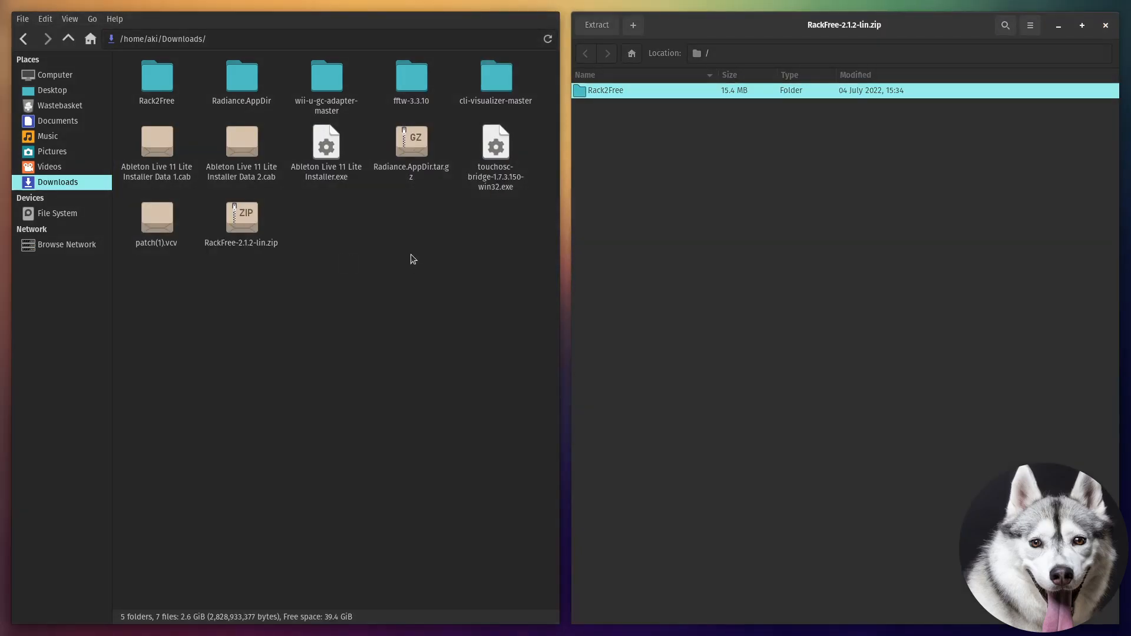
pyautogui.doubleClick(157, 76)
pyautogui.doubleClick(478, 145)
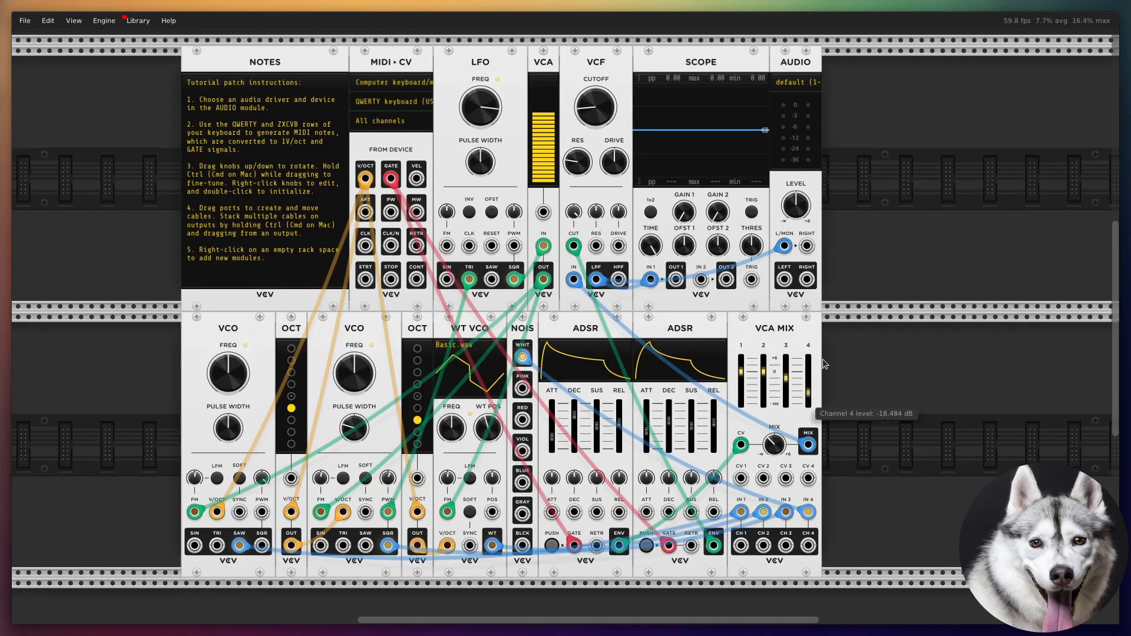
# - Browse the installed modules in the module browser and return to the patch
pyautogui.rightClick(878, 354)
pyautogui.scroll(-10, 784, 308)
pyautogui.moveTo(1094, 64); pyautogui.dragTo(1092, 120)
pyautogui.scroll(-3, 1078, 202)
pyautogui.scroll(-5, 1078, 201)
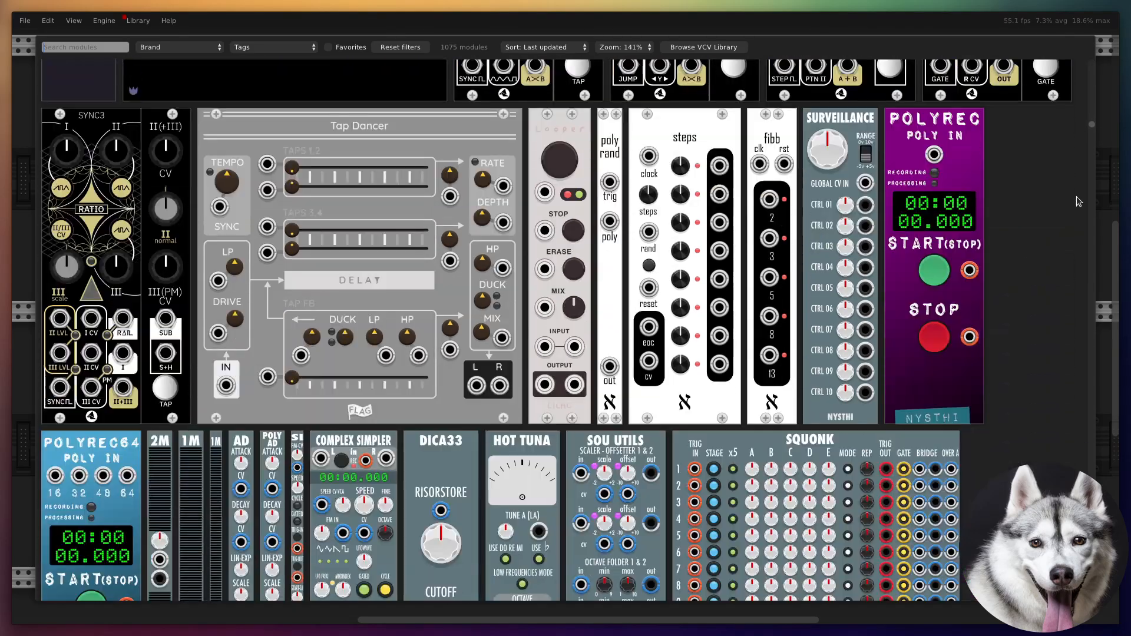
pyautogui.press('Escape')
# - Look through the recently opened patches
pyautogui.click(25, 20)
pyautogui.moveTo(51, 59)
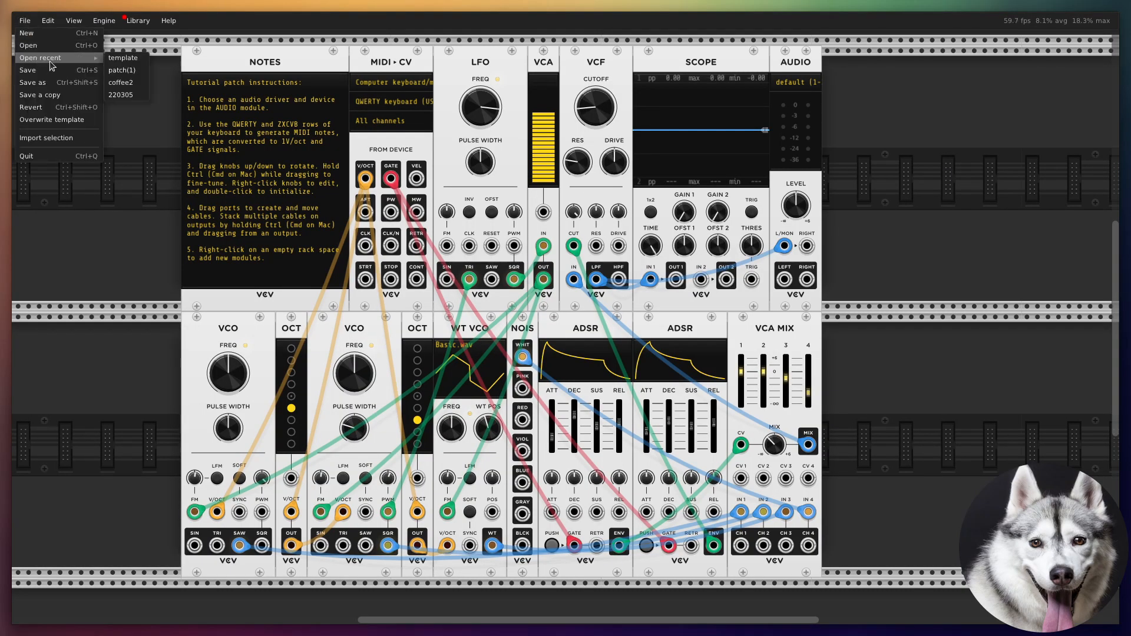
pyautogui.click(140, 84)
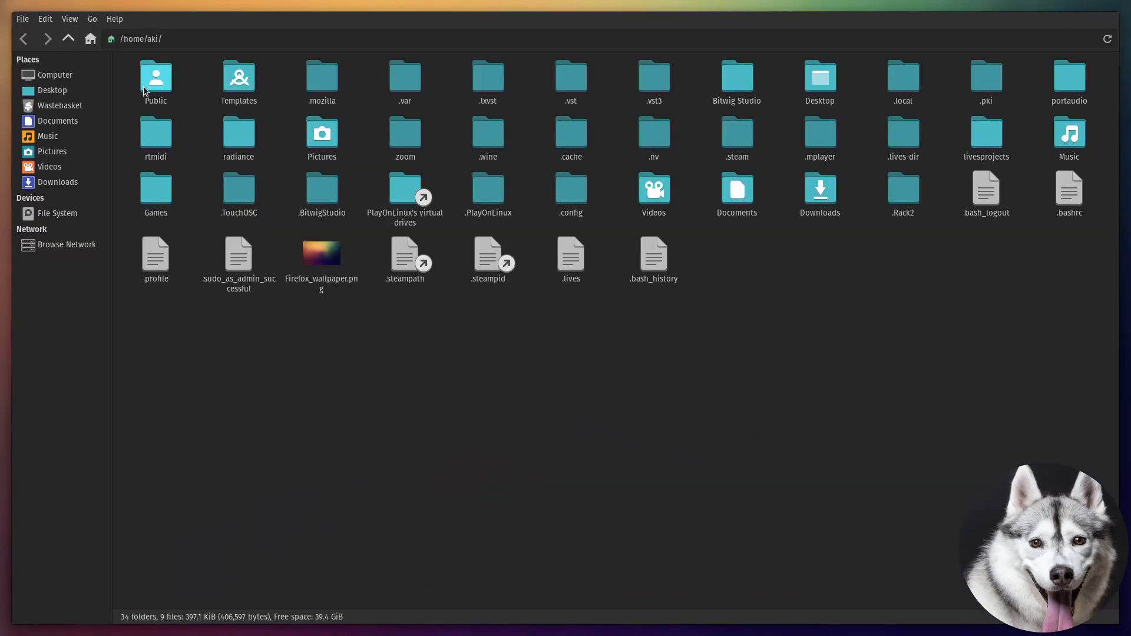
# - Check the file manager's hidden-files option and open the .Rack2 folder in the home directory
pyautogui.click(73, 22)
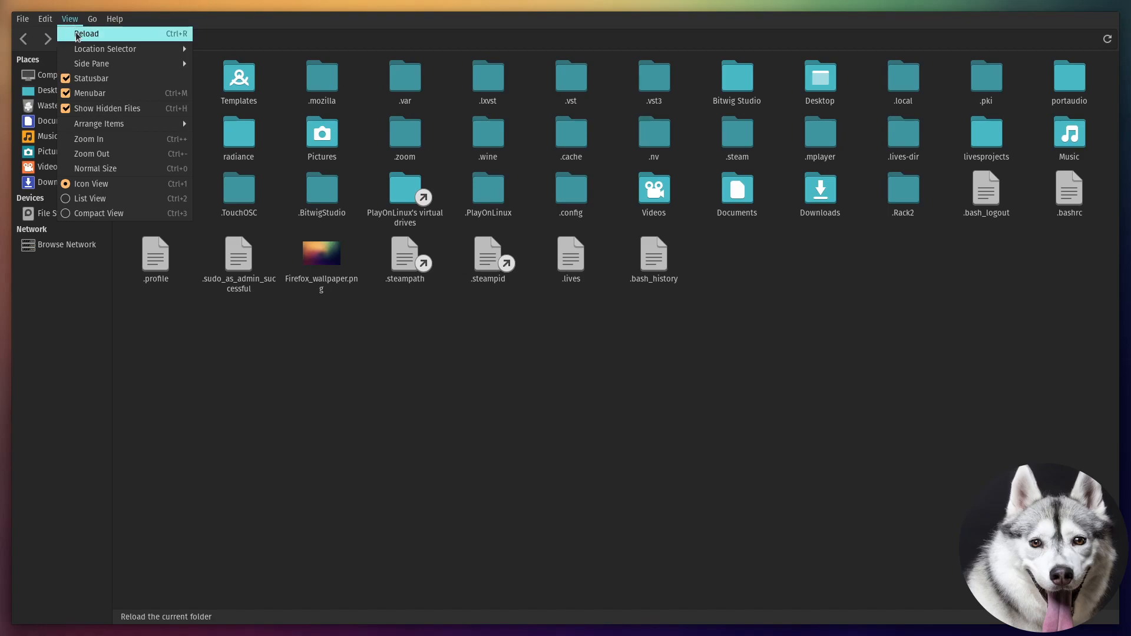
pyautogui.click(203, 422)
pyautogui.doubleClick(910, 194)
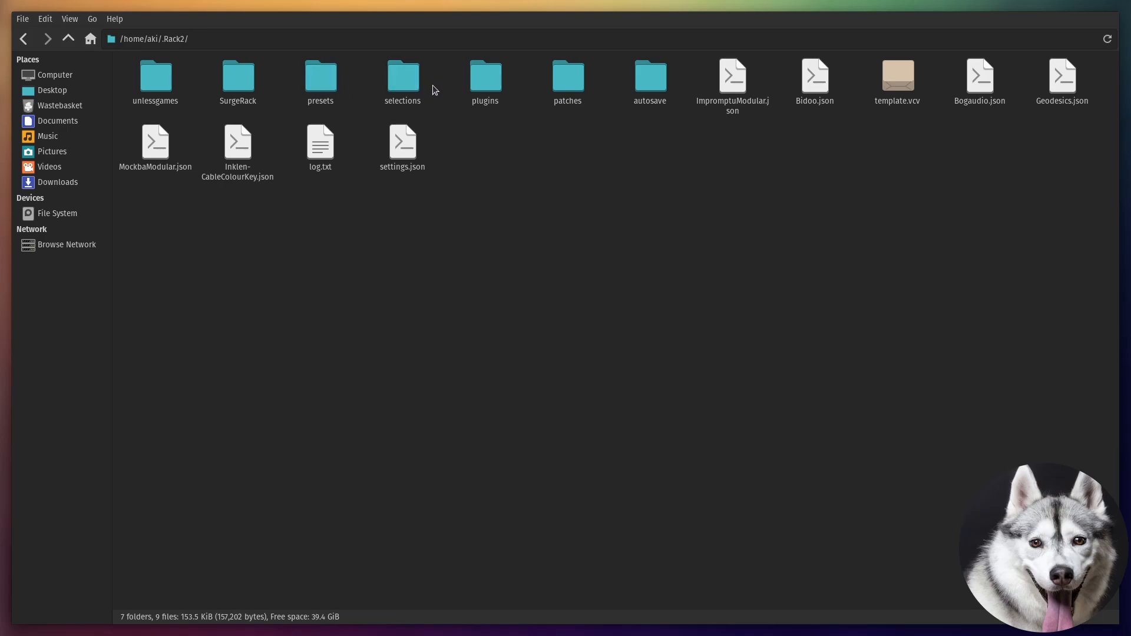
# - Examine the presets folder and the patches folder with its Videos subfolder inside .Rack2
pyautogui.doubleClick(321, 79)
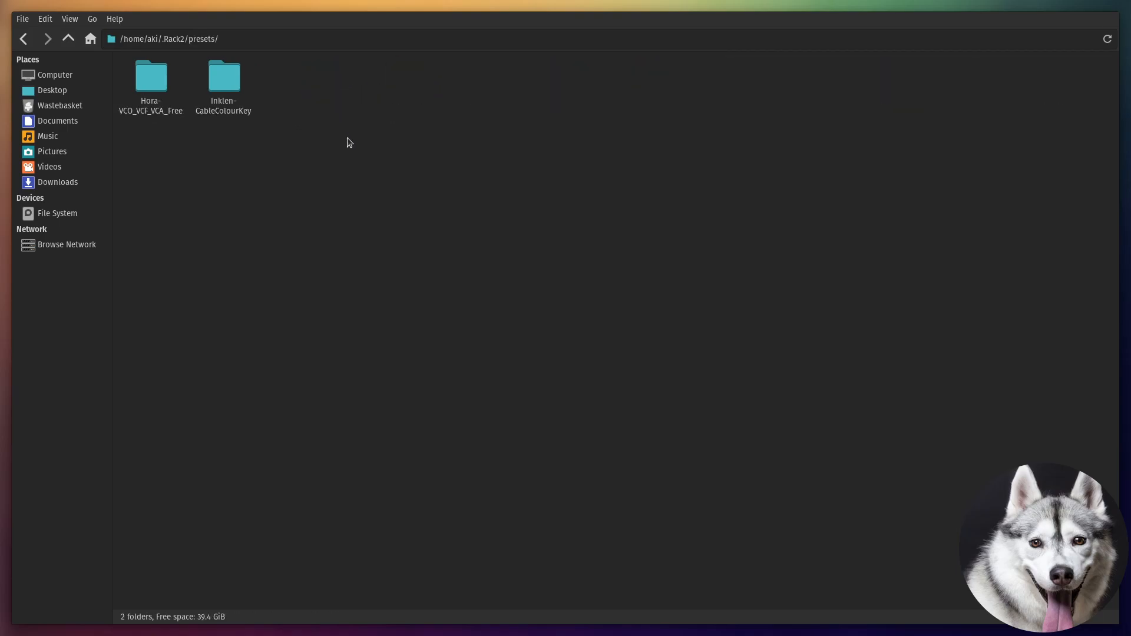
pyautogui.click(68, 39)
pyautogui.doubleClick(574, 76)
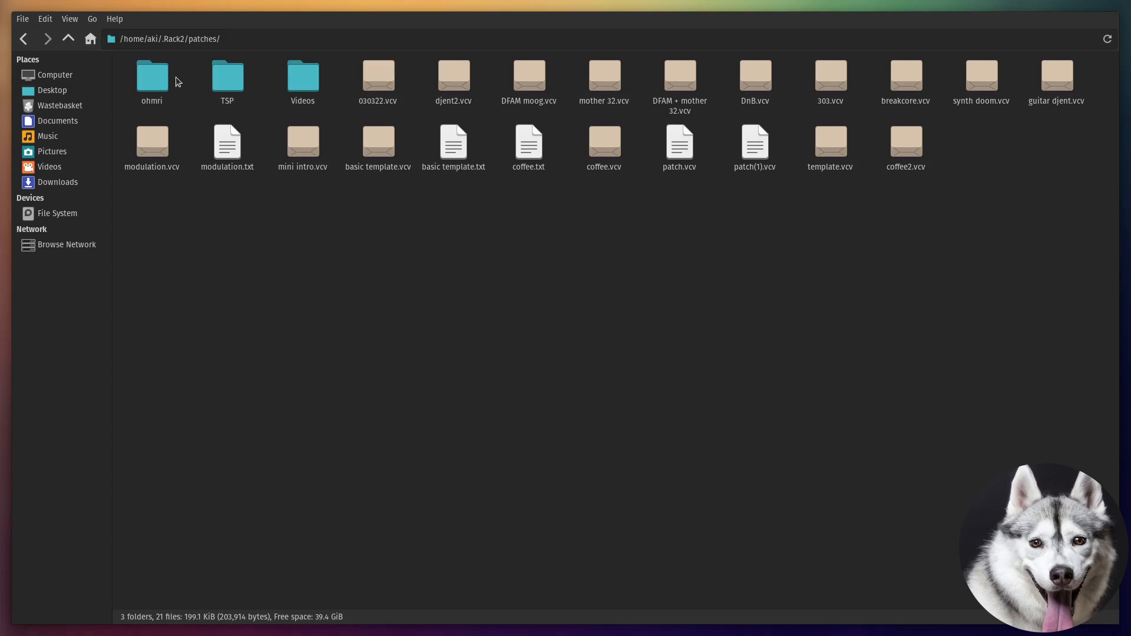
pyautogui.doubleClick(302, 83)
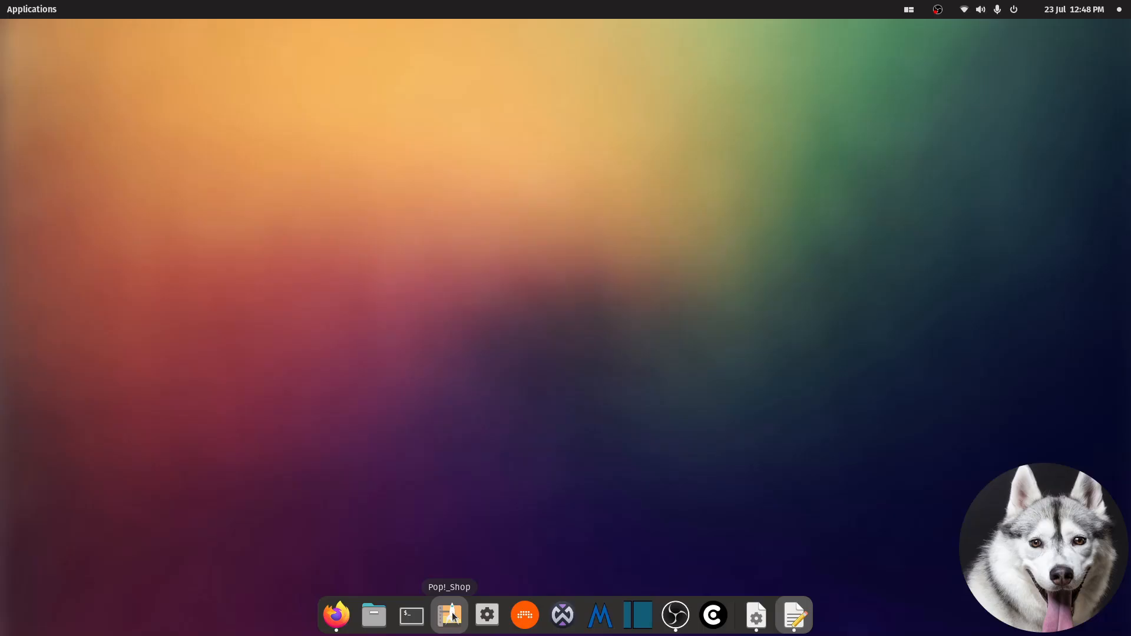
# - Open Pop!_Shop and review the installed drivers and applications
pyautogui.click(449, 613)
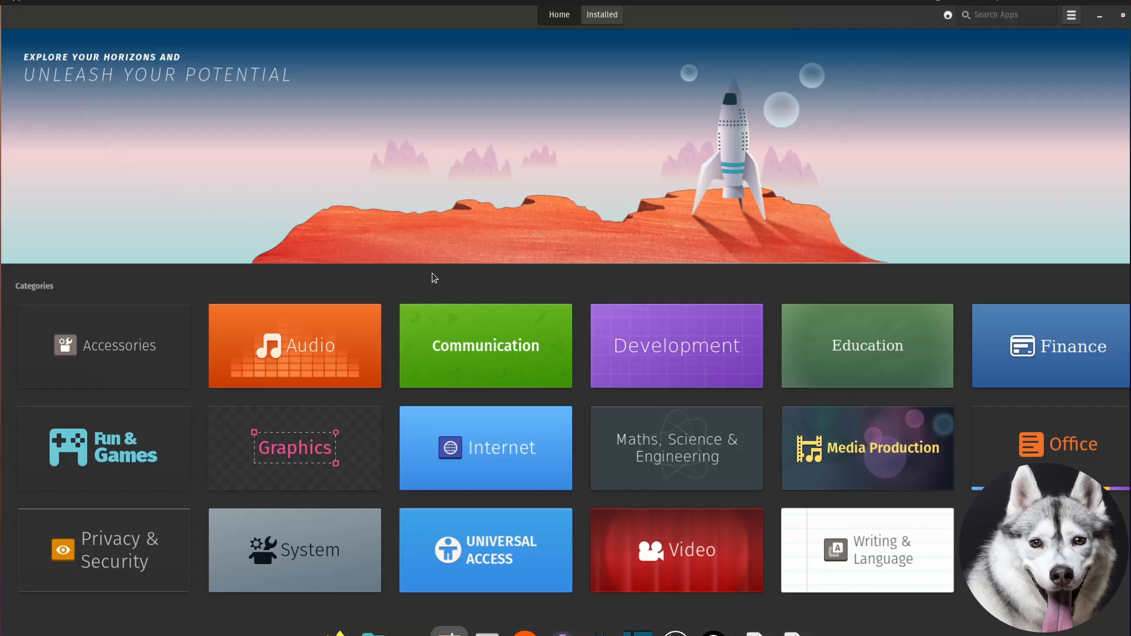
pyautogui.click(587, 26)
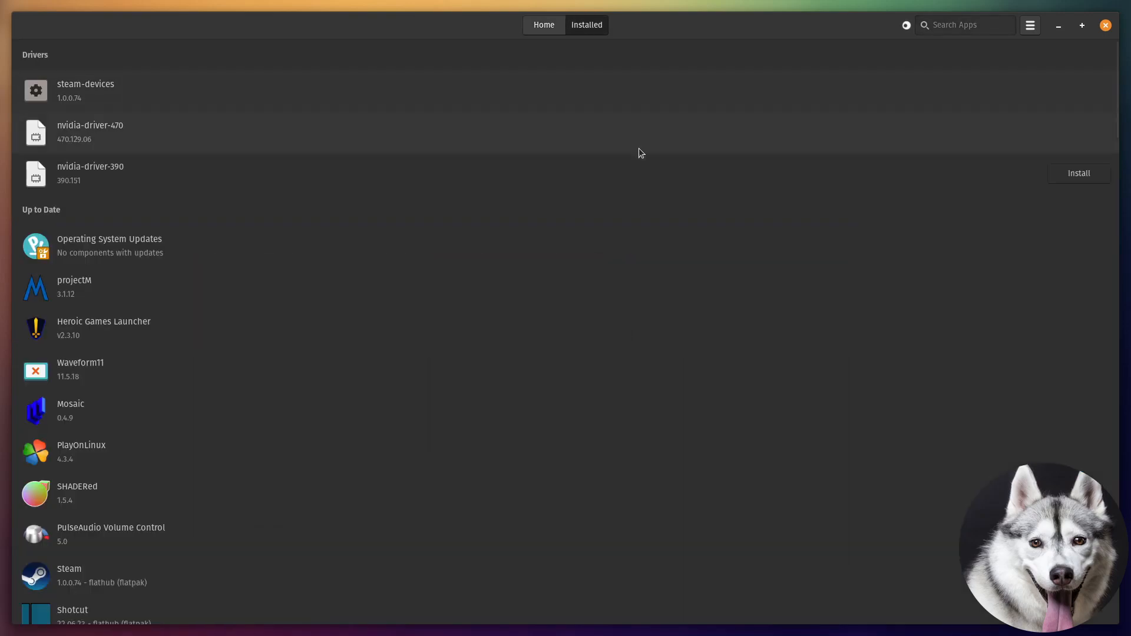
pyautogui.click(973, 237)
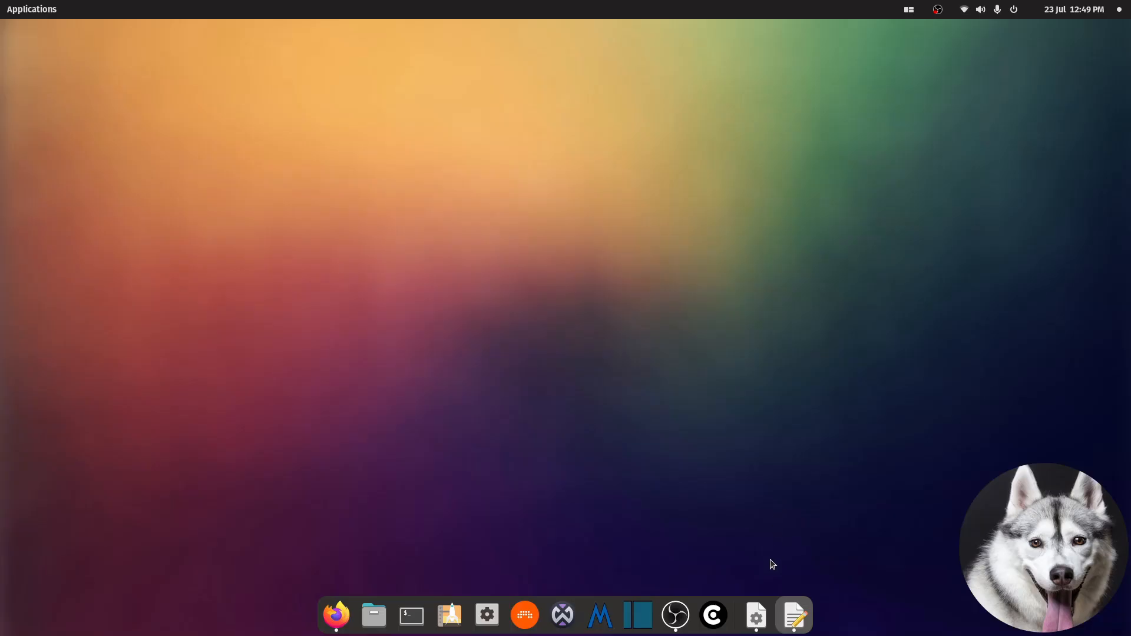
# - Switch to VCV Rack and set the AUDIO module's driver to PulseAudio
pyautogui.click(755, 613)
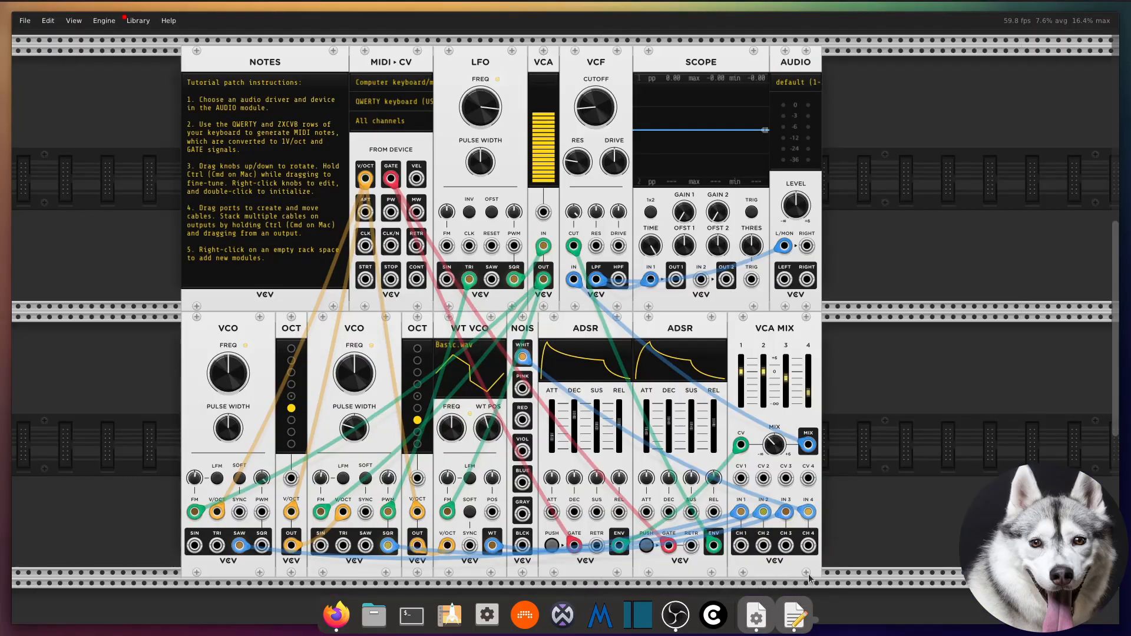
pyautogui.click(798, 90)
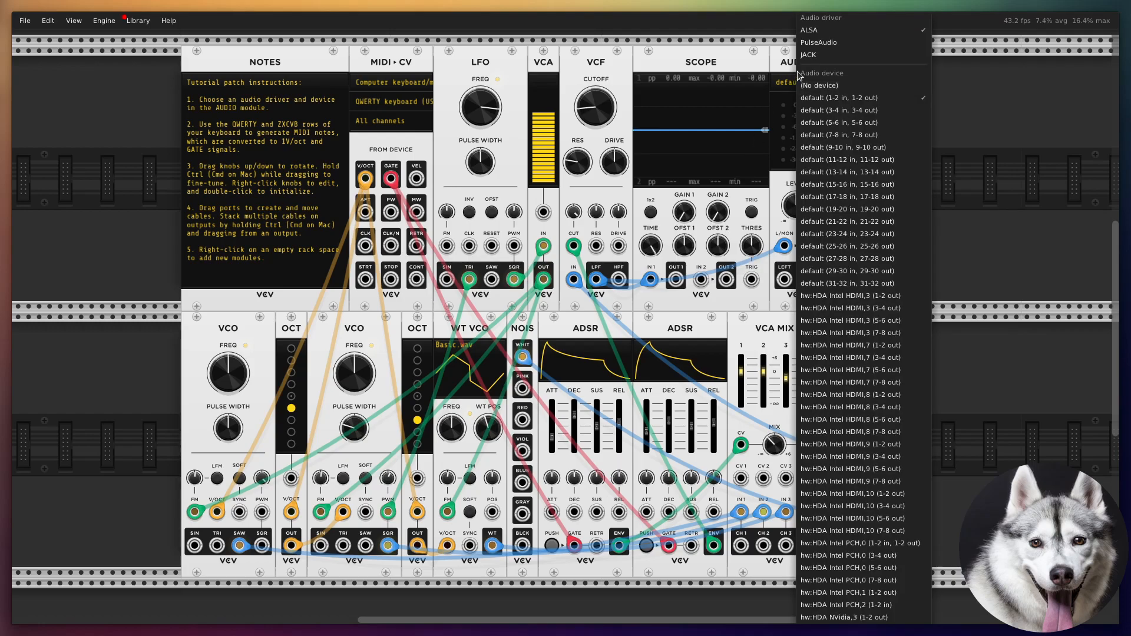
pyautogui.click(816, 42)
# - Set the AUDIO module's driver to ALSA and its device to default (1-2 in, 1-2 out)
pyautogui.click(808, 83)
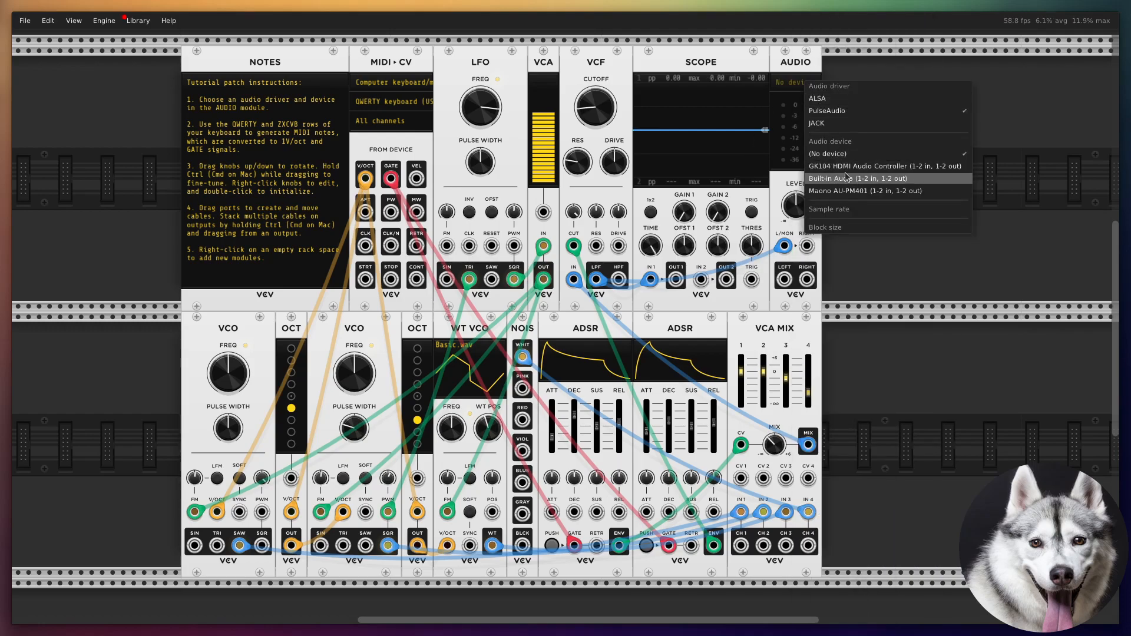
pyautogui.click(849, 99)
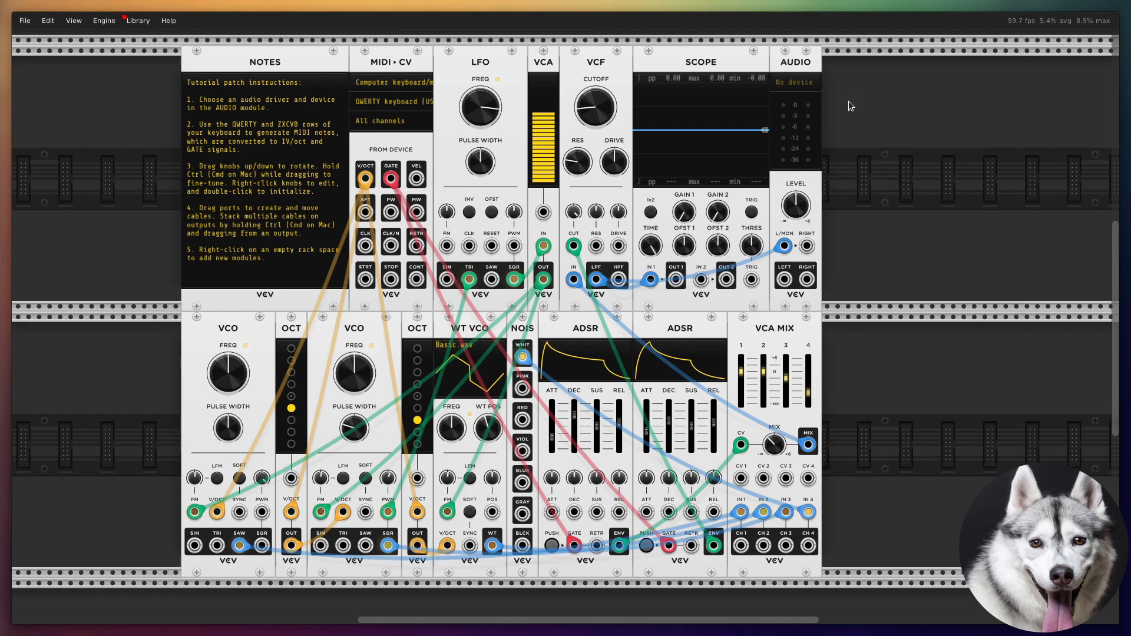
pyautogui.click(793, 81)
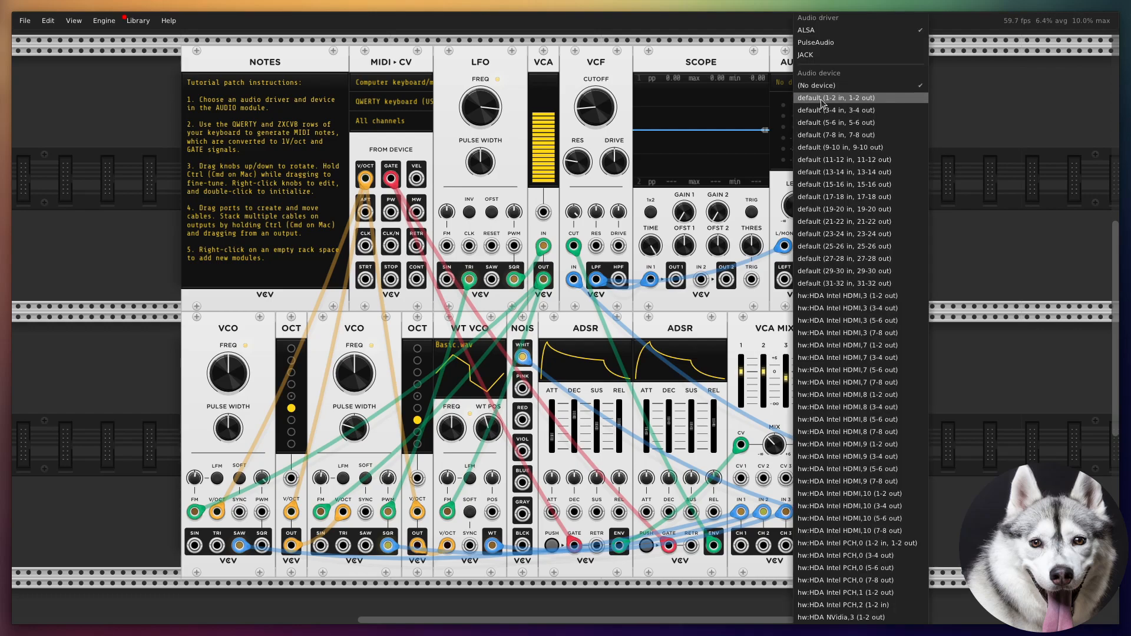
pyautogui.click(822, 99)
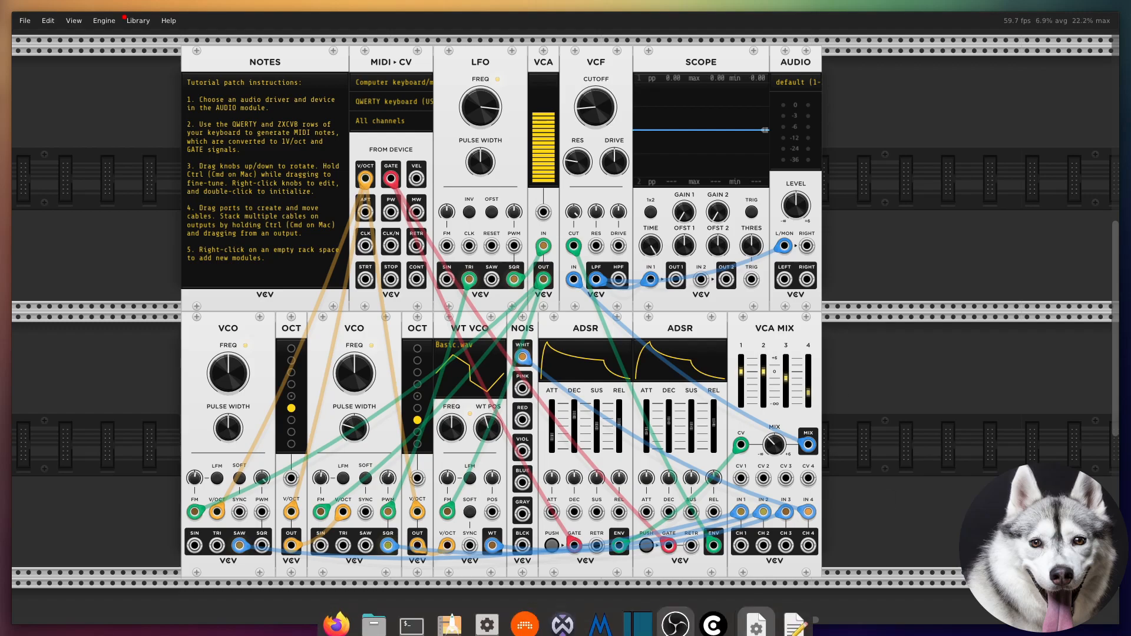
# - Show Firefox tiled beside VCV Rack and display VCV Rack in full screen
pyautogui.click(336, 614)
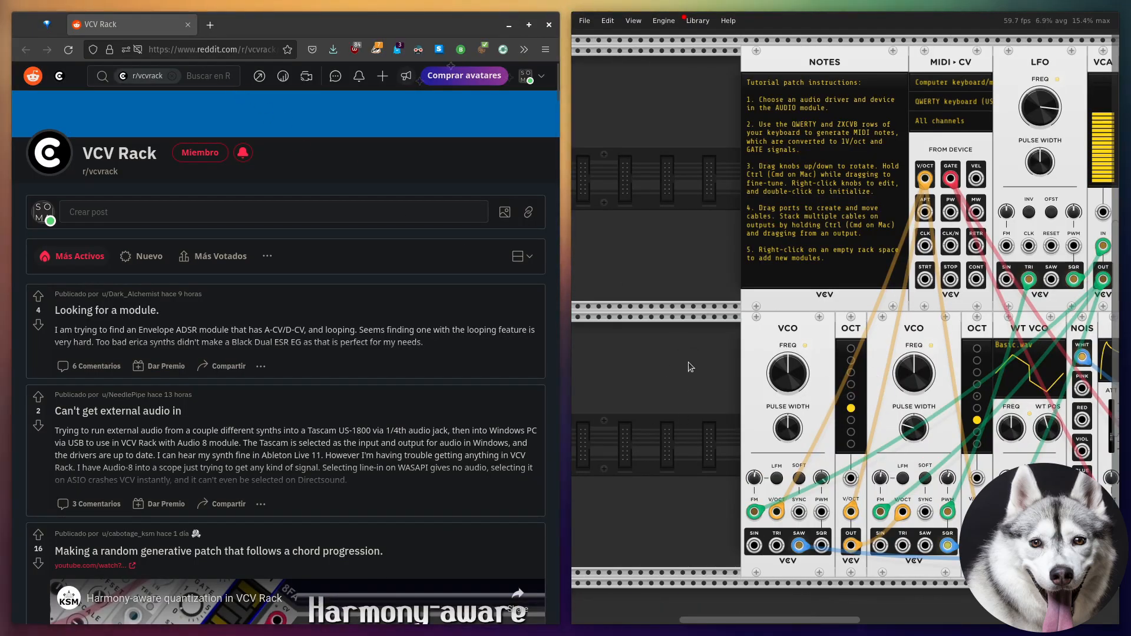
pyautogui.press('F11')
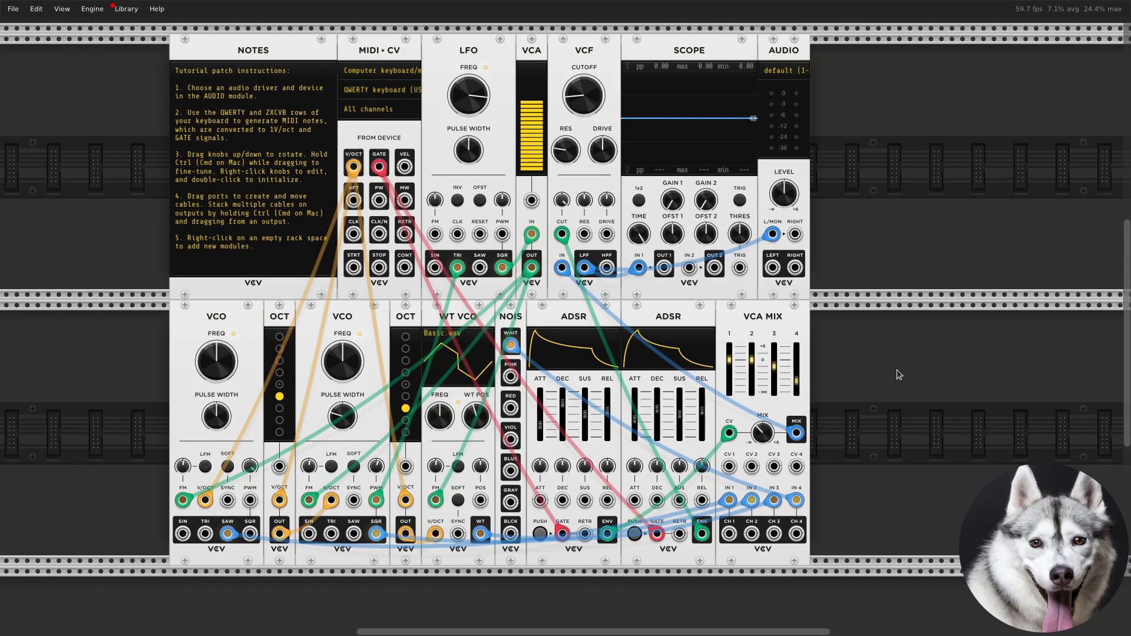
# - Launch AntiMicroX on an empty workspace and add it to the dash favourites
pyautogui.press('ctrl+super+Down')
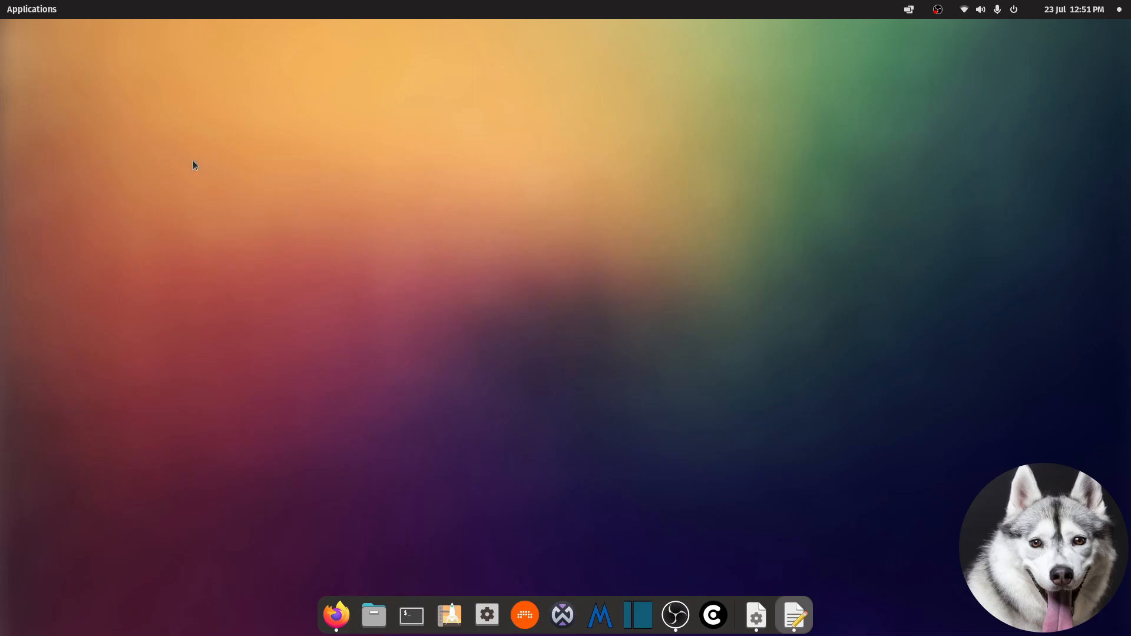
pyautogui.click(26, 12)
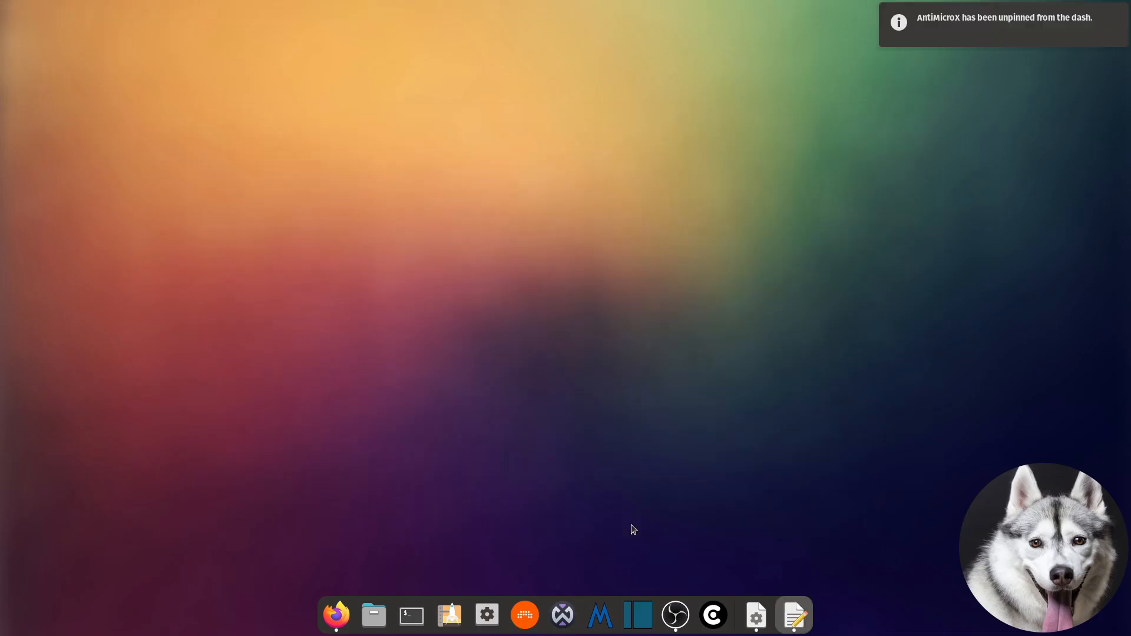
pyautogui.press('super')
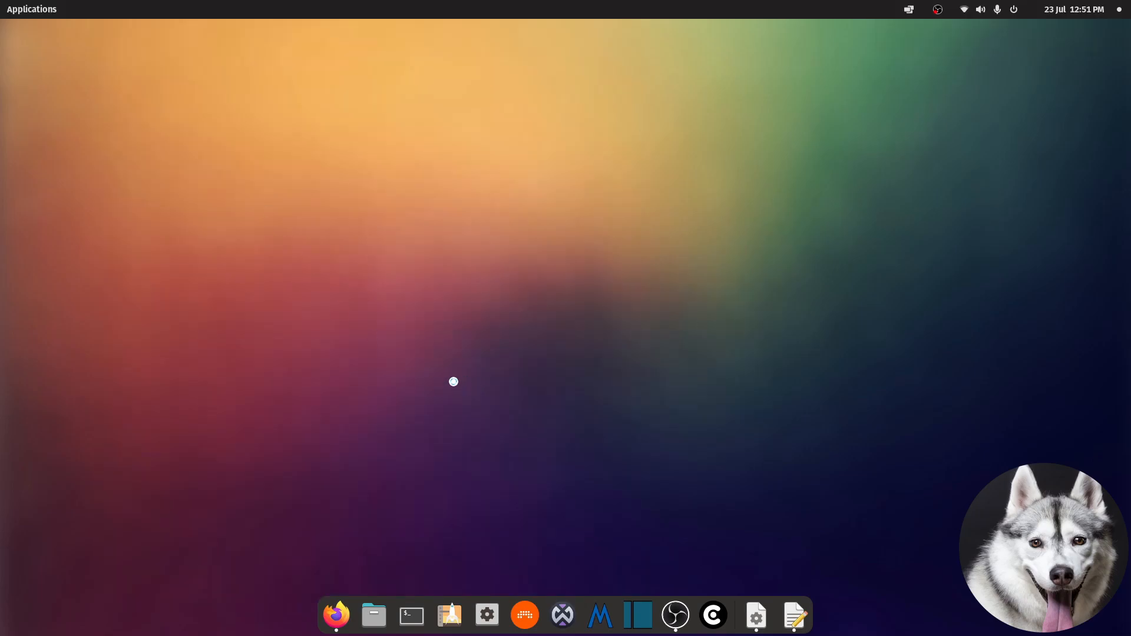
pyautogui.rightClick(767, 611)
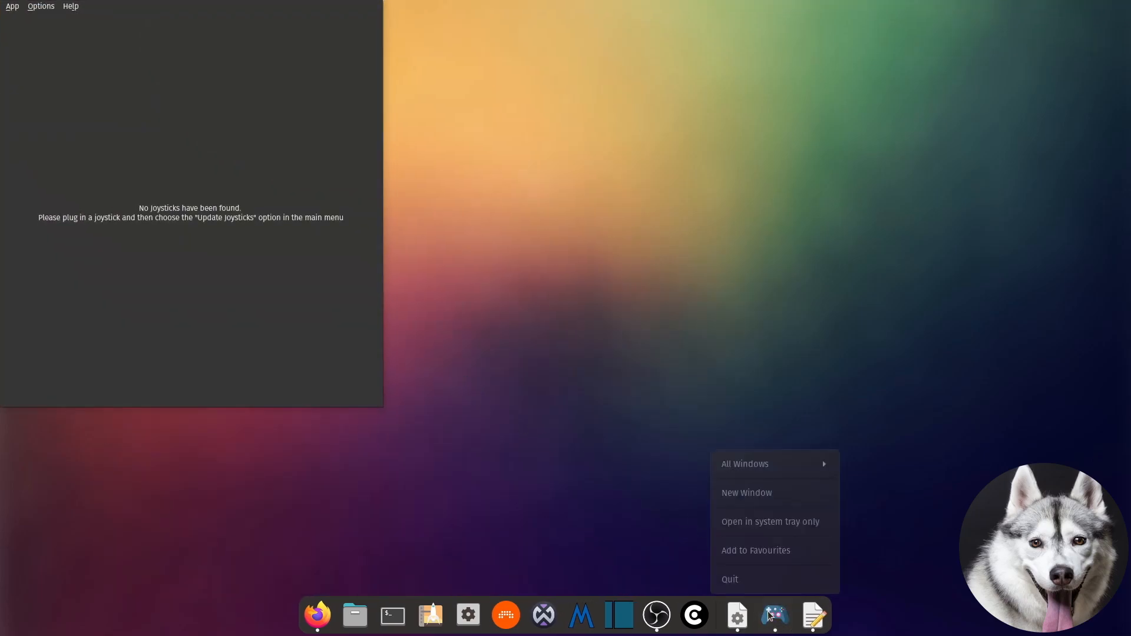
pyautogui.click(769, 554)
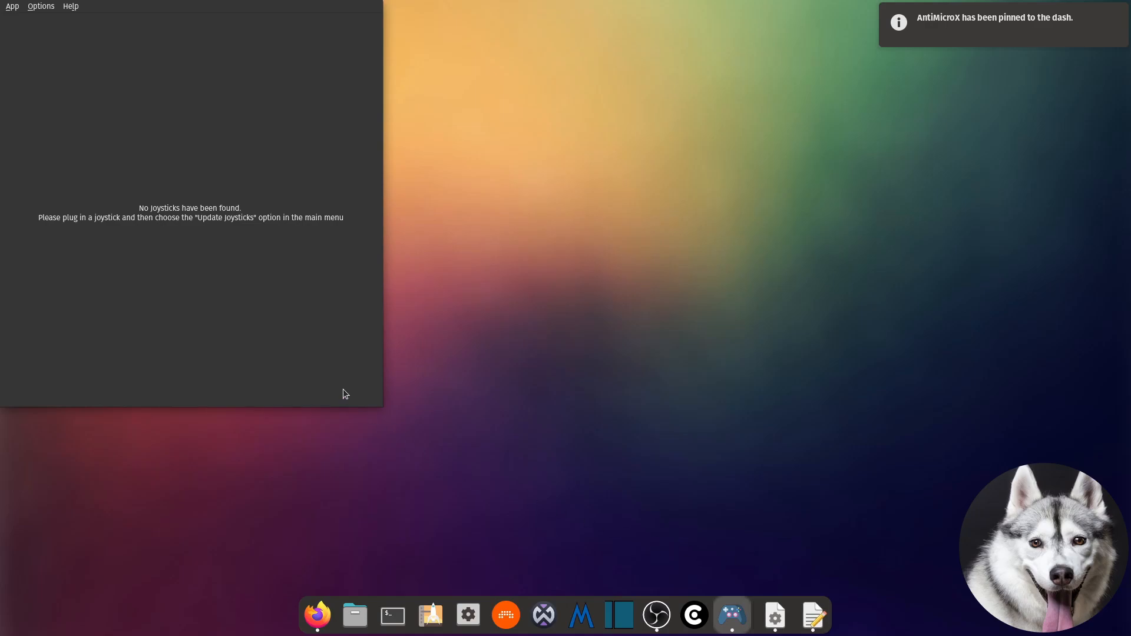
# - Close AntiMicroX and open the .local/share folder inside the home folder in the file manager
pyautogui.press('super+q')
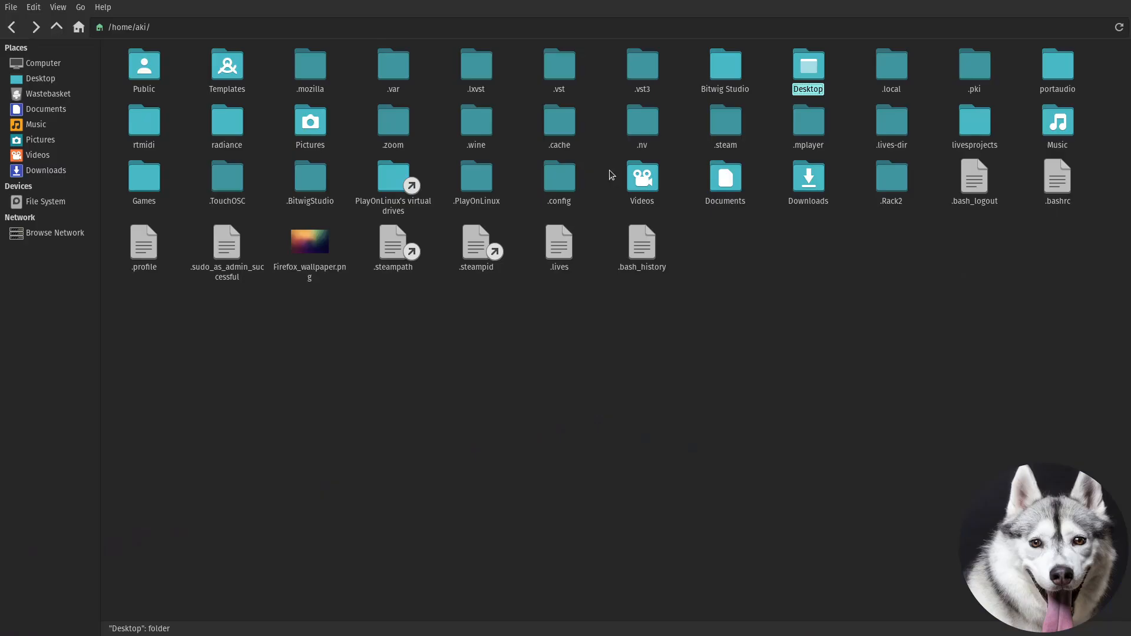
pyautogui.press('Right')
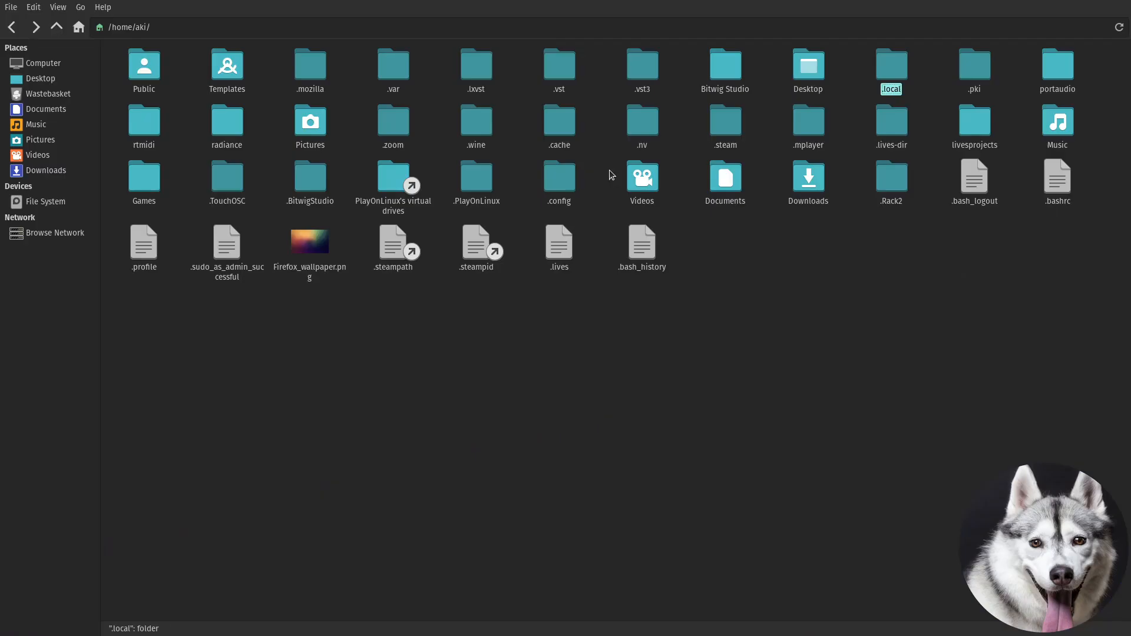
pyautogui.press('Return')
pyautogui.press('Right')
pyautogui.press('Right')
pyautogui.press('Return')
# - Open the applications folder and bring up VCV Rack.desktop in the text editor beside the file manager
pyautogui.press('Right')
pyautogui.press('Down')
pyautogui.press('Right')
pyautogui.press('Right')
pyautogui.press('Right')
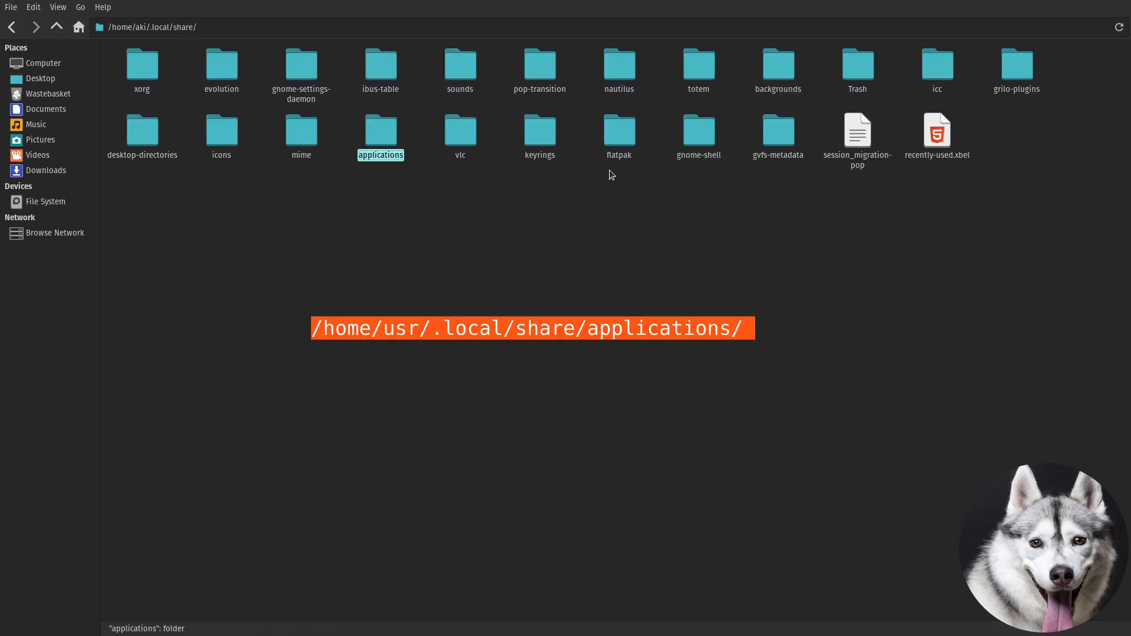
pyautogui.press('Return')
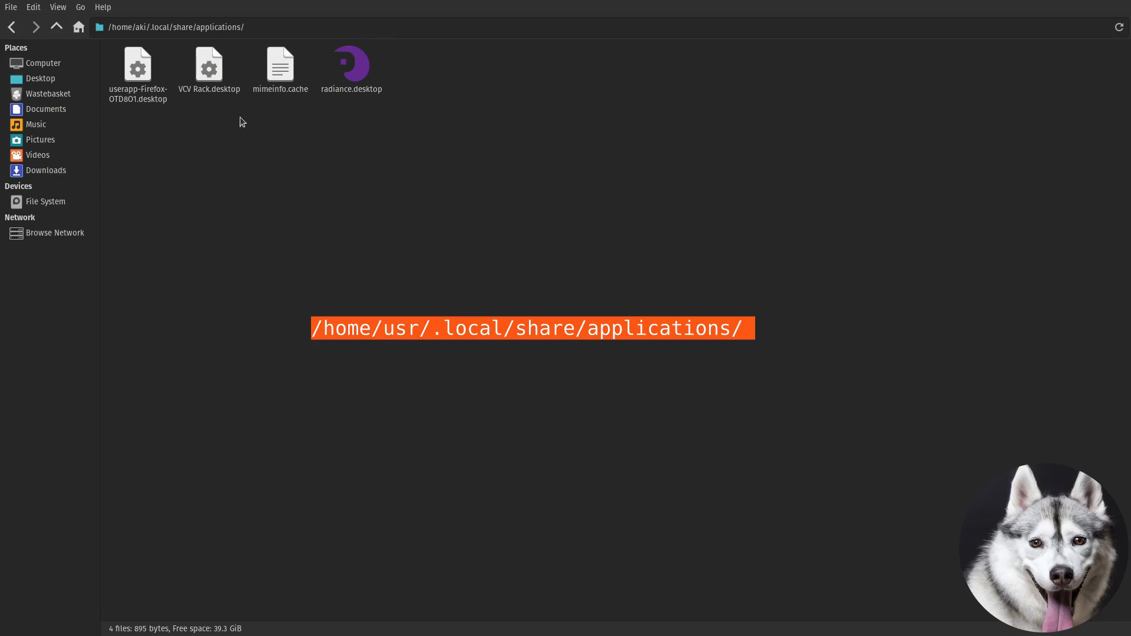
pyautogui.doubleClick(210, 68)
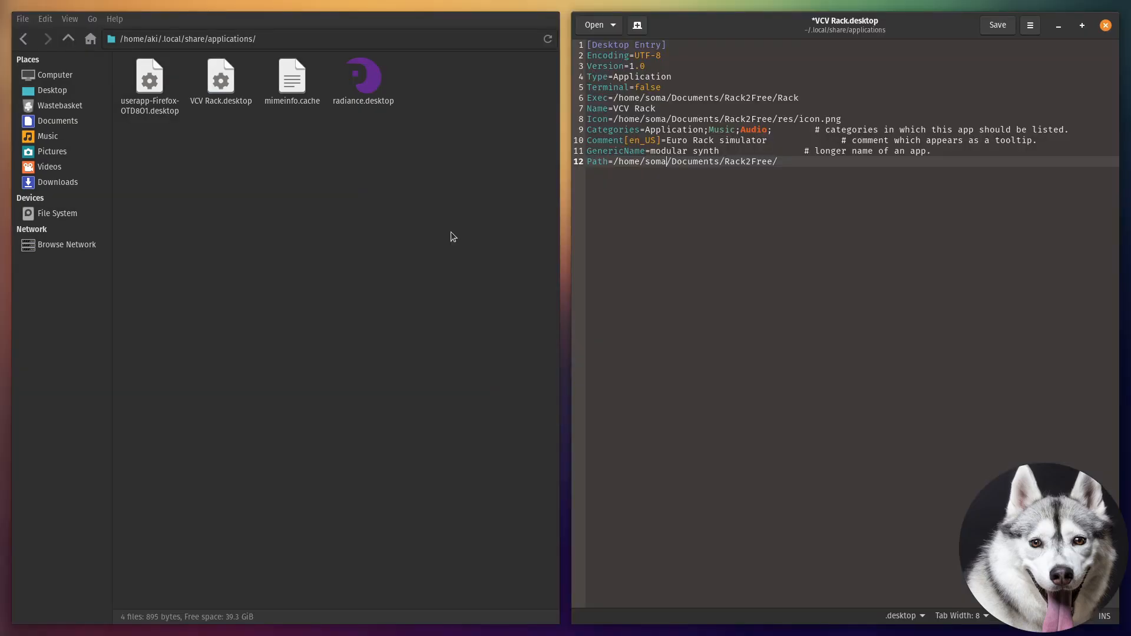
pyautogui.click(451, 232)
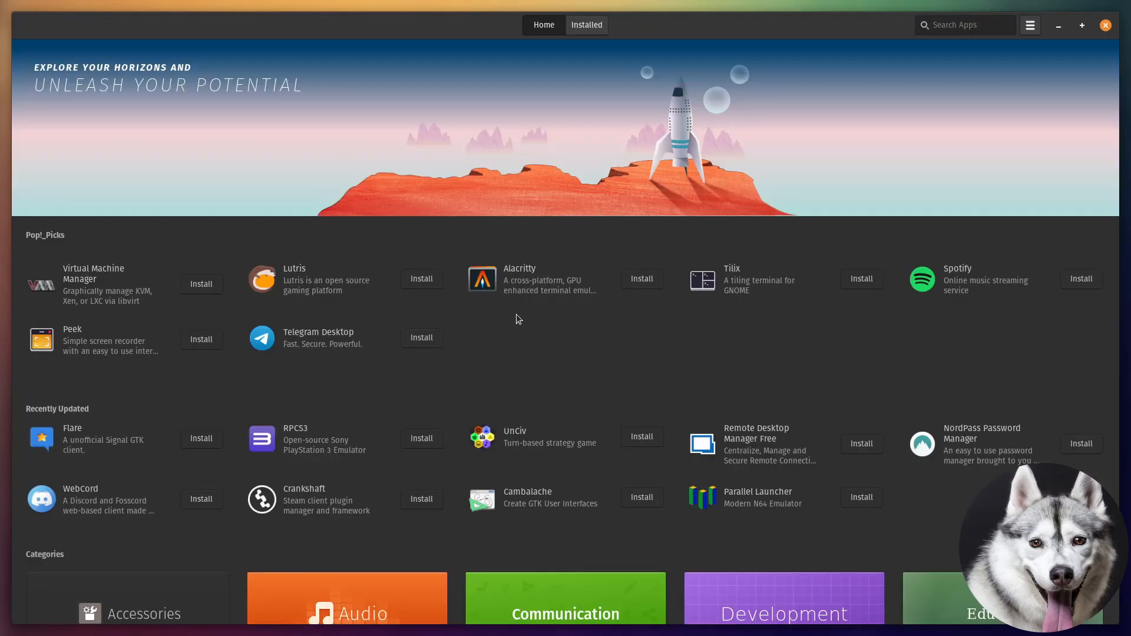
# - Search the Pop!_Shop for projectM and open its entry
pyautogui.click(983, 25)
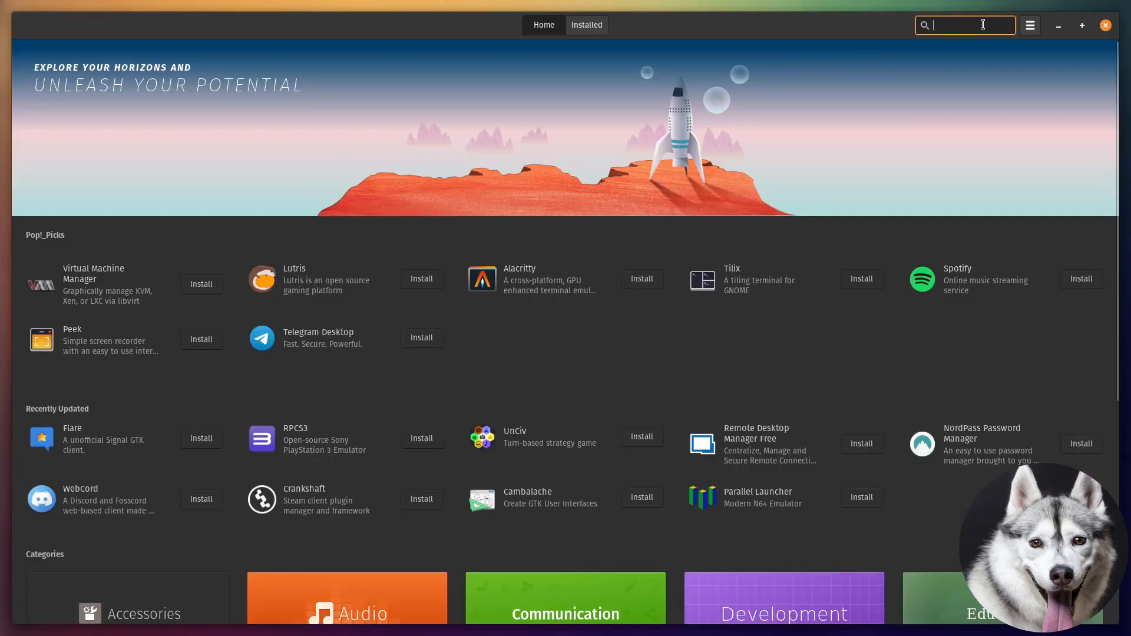
pyautogui.write('pro')
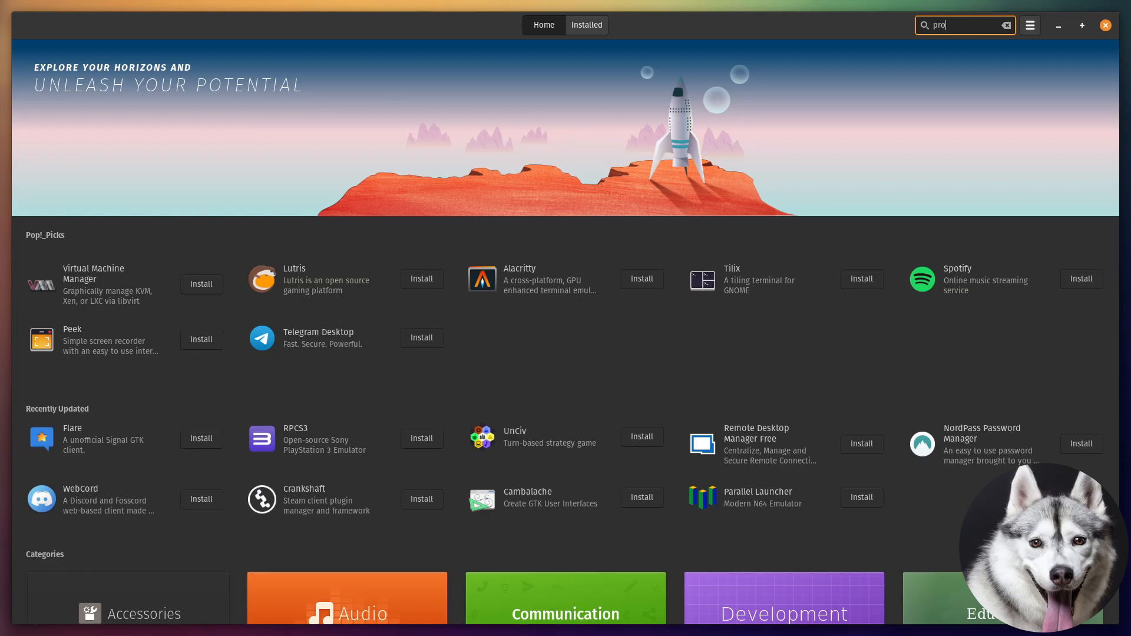
pyautogui.write('jectM')
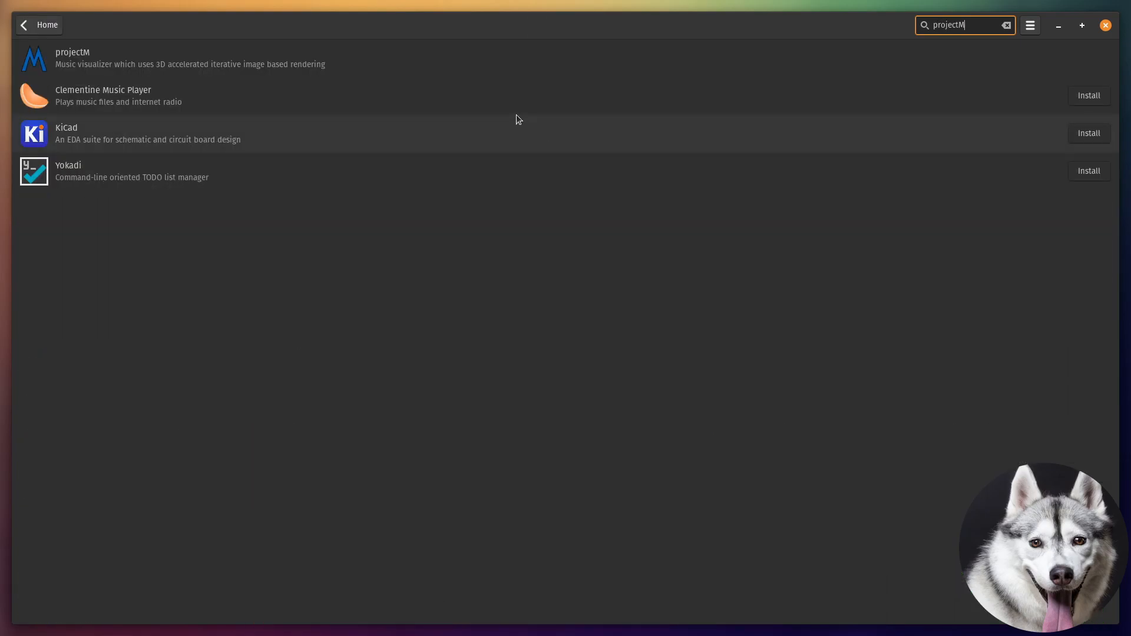
pyautogui.click(506, 72)
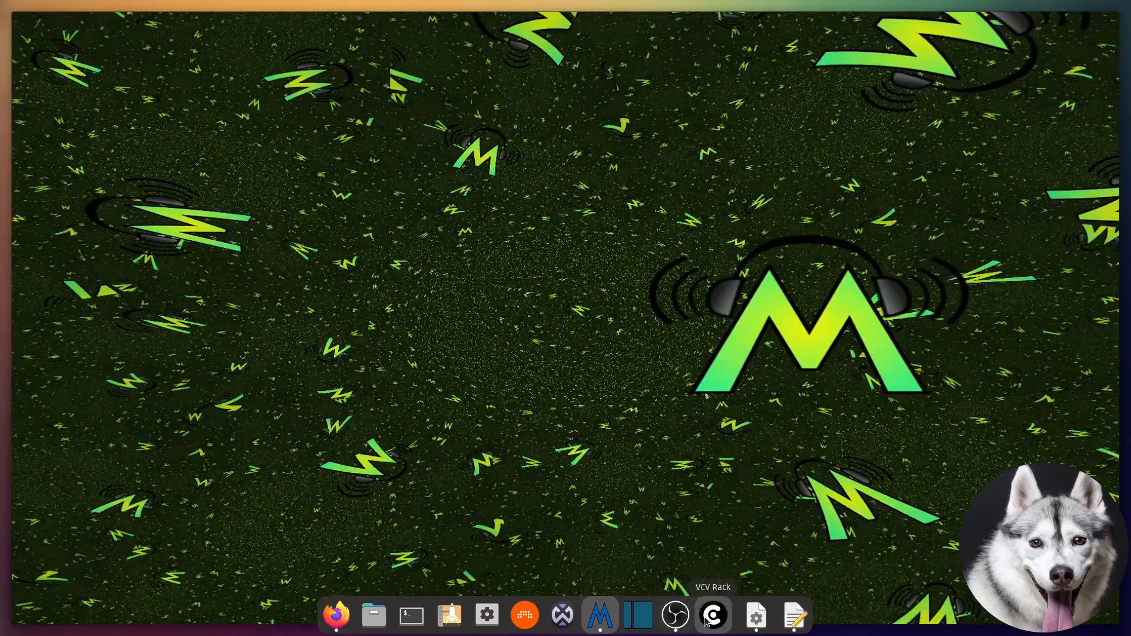
# - Launch VCV Rack next to the projectM visualizer and play a note in its patch
pyautogui.click(712, 616)
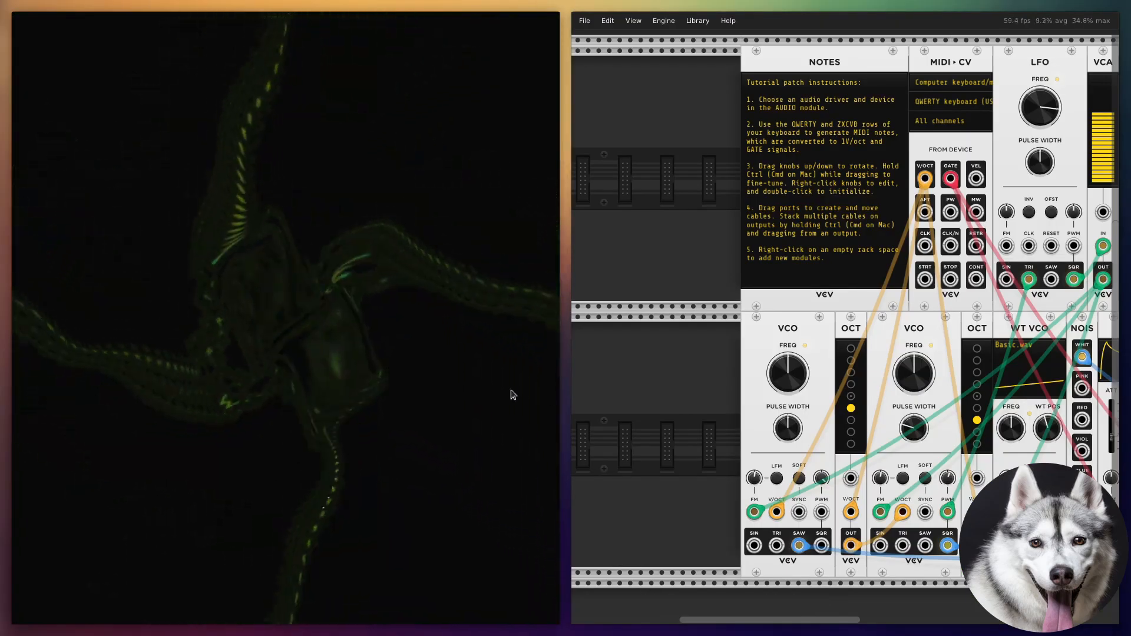
pyautogui.press('z')
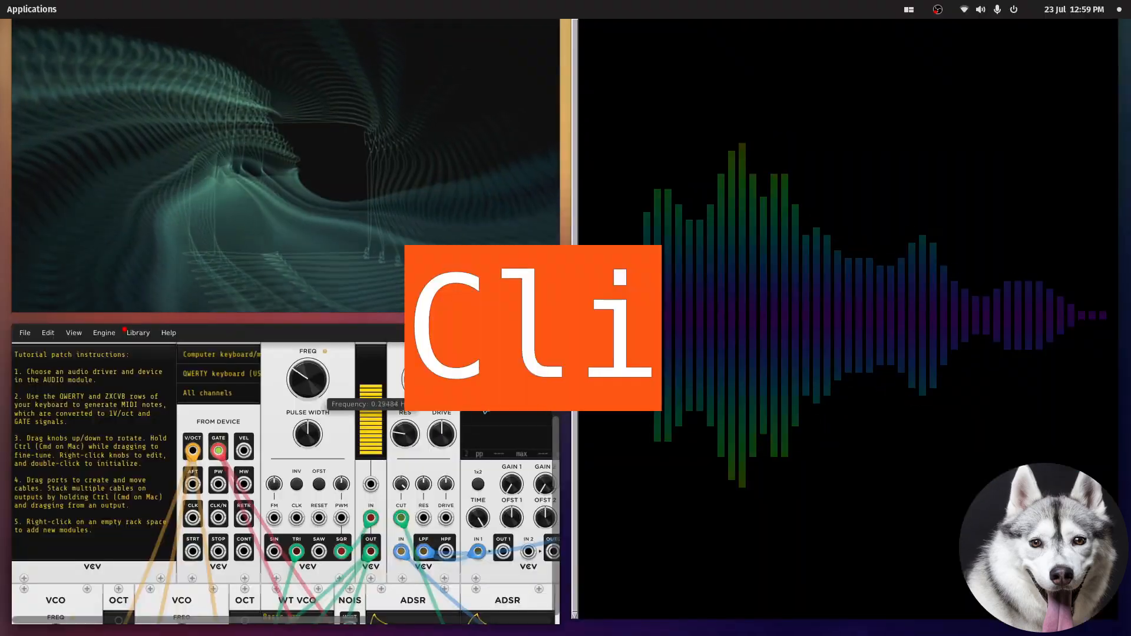
# - Sweep the LFO's frequency and move its triangle output cable to the sine output while playing notes
pyautogui.moveTo(319, 390); pyautogui.dragTo(318, 130)
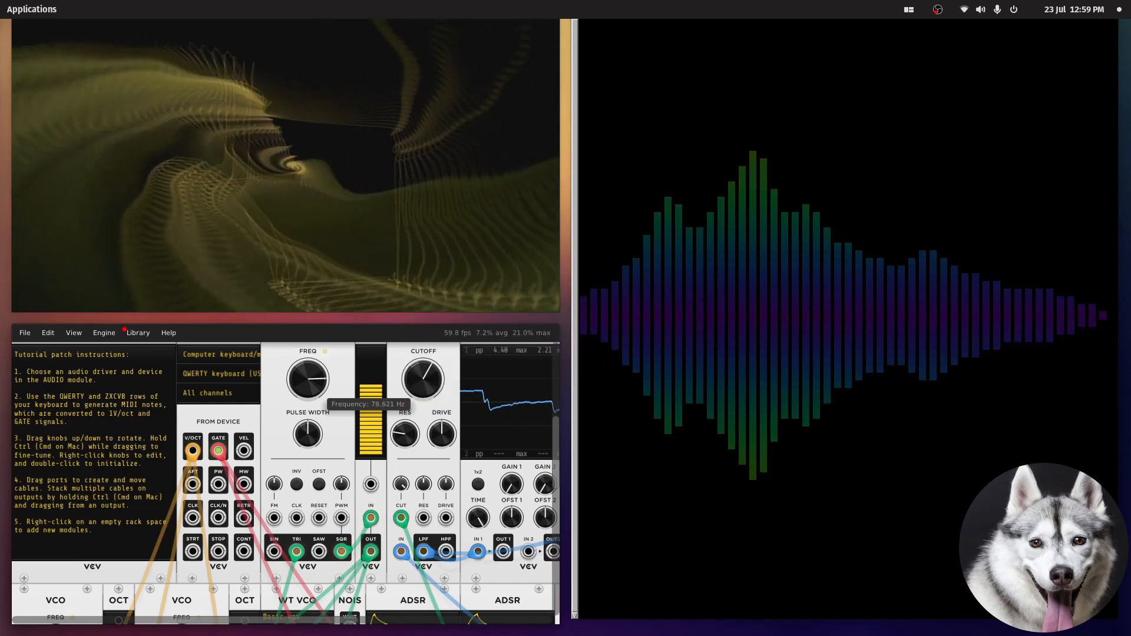
pyautogui.scroll(-5, 302, 410)
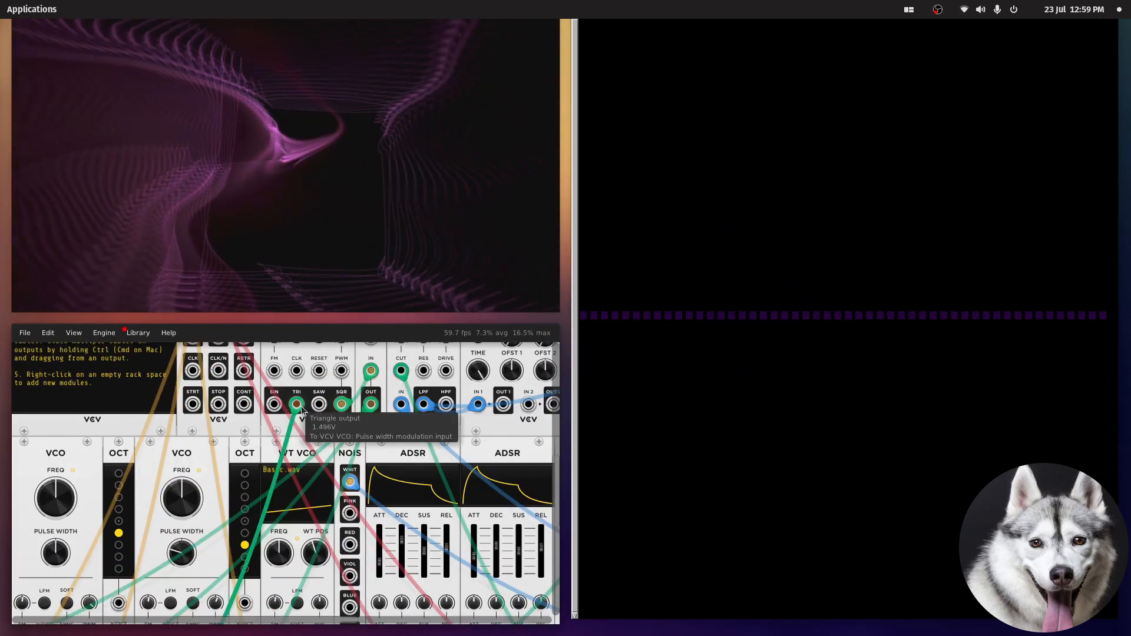
pyautogui.scroll(3, 320, 408)
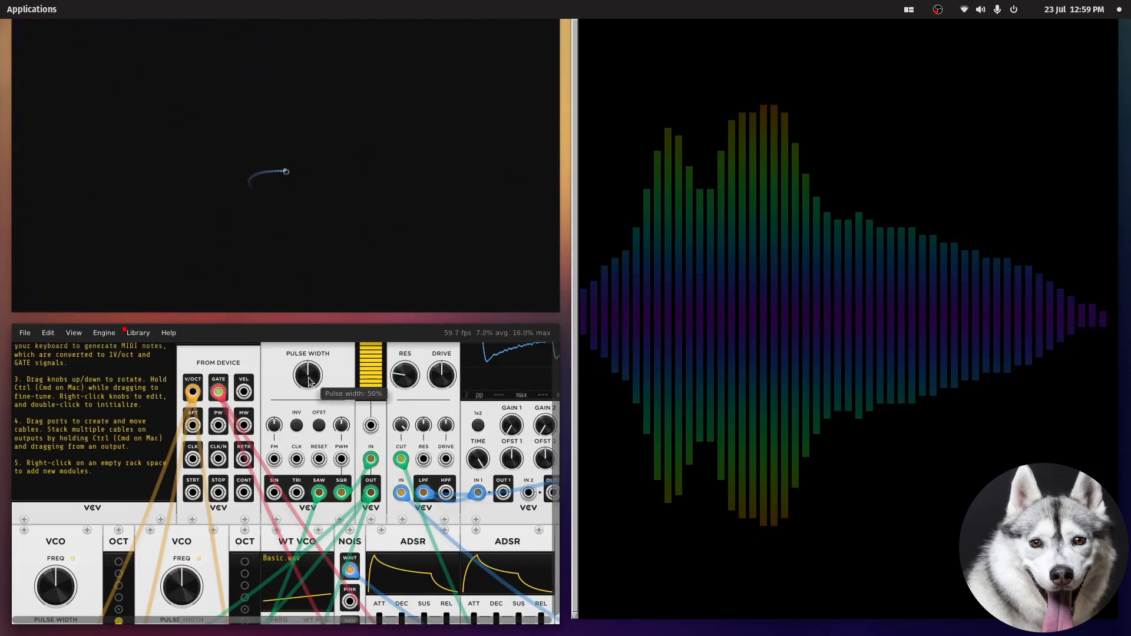
pyautogui.scroll(2, 310, 382)
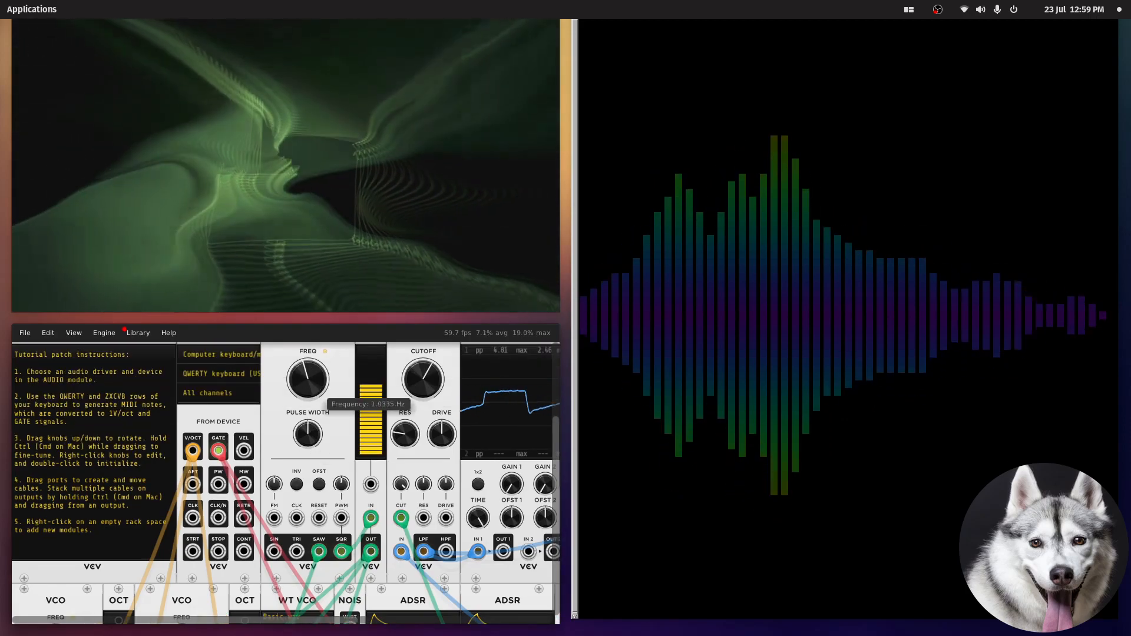
pyautogui.moveTo(317, 386); pyautogui.dragTo(317, 403)
pyautogui.moveTo(319, 551); pyautogui.dragTo(278, 549)
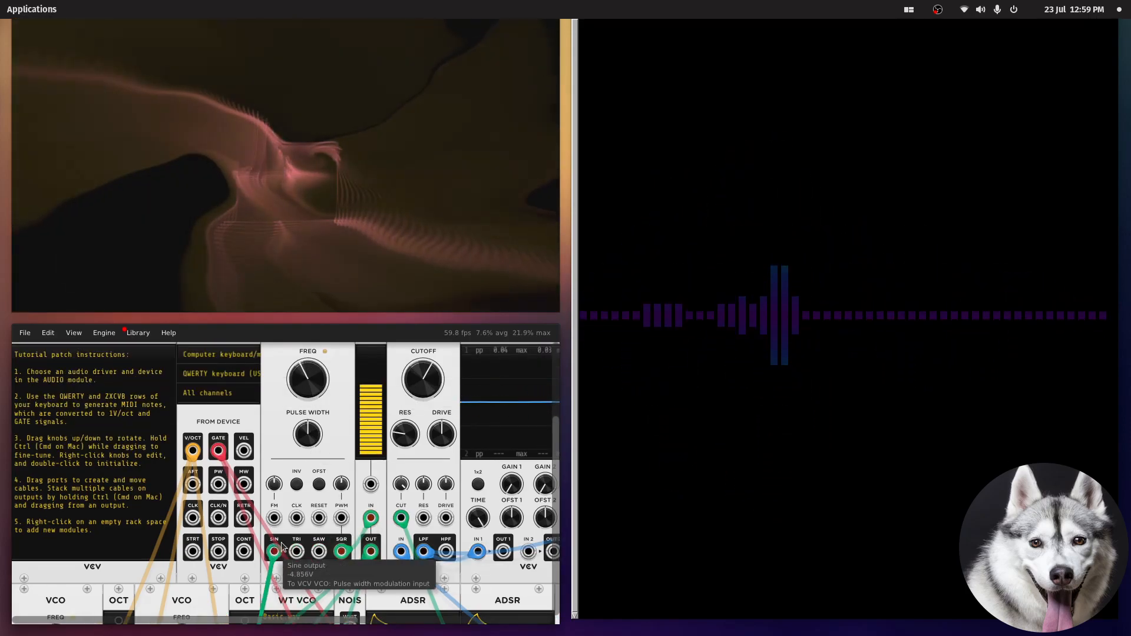
pyautogui.press('z')
pyautogui.moveTo(324, 383); pyautogui.dragTo(324, 276)
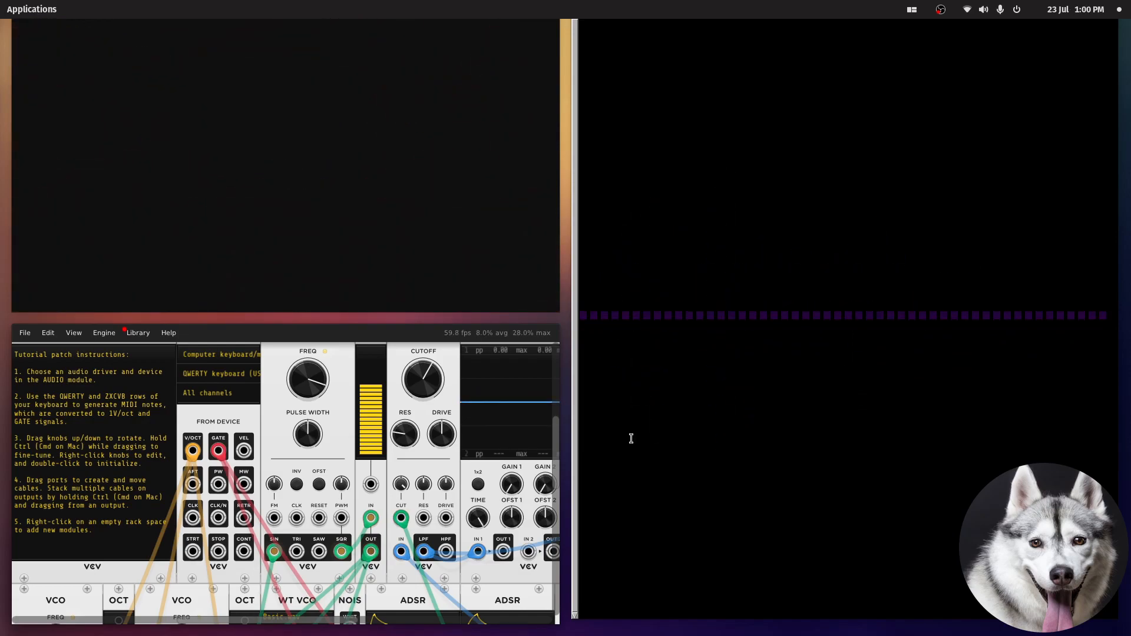
# - Switch to the Pop!_Shop workspace and view the Ardour page from the ardour search
pyautogui.press('ctrl+super+Down')
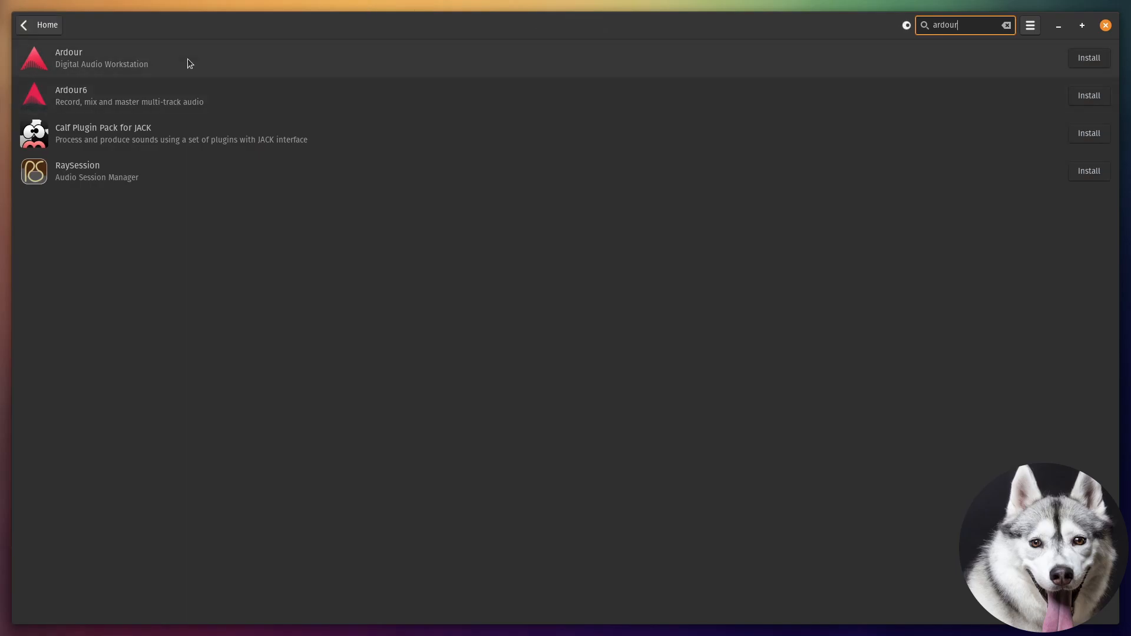
pyautogui.click(189, 63)
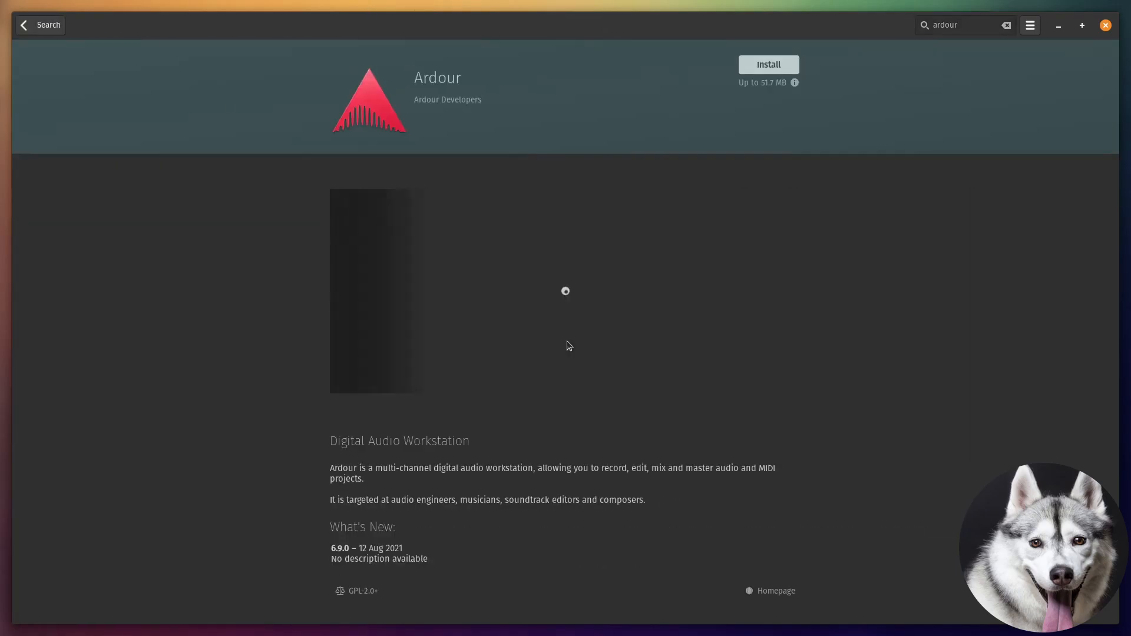
pyautogui.click(783, 321)
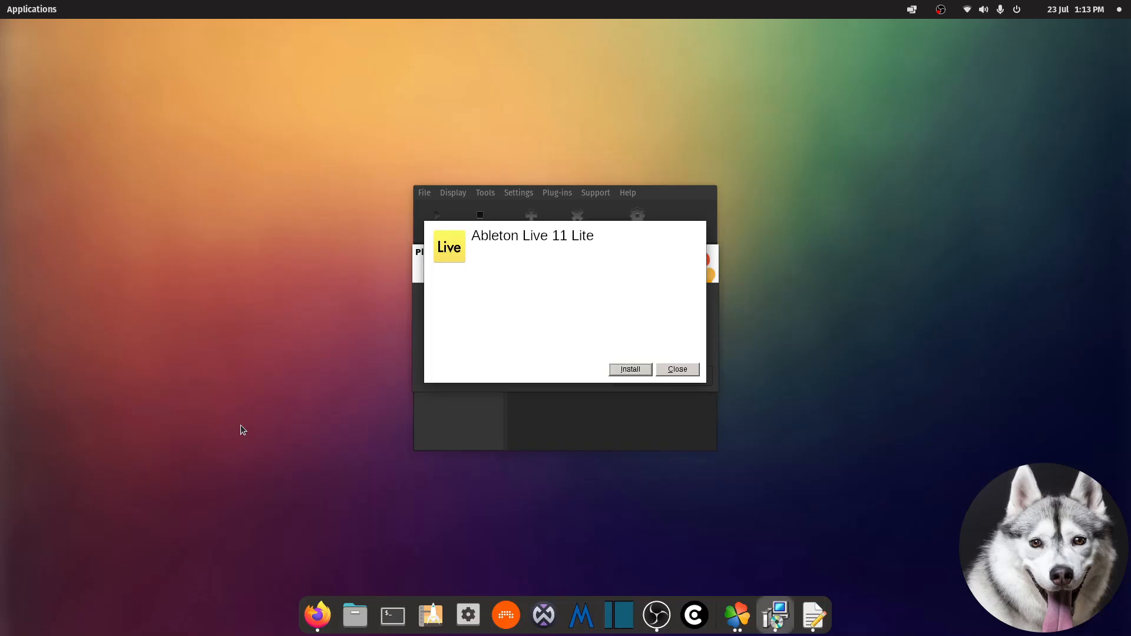
# - Start the Ableton Live 11 Lite installation from its installer window
pyautogui.click(638, 370)
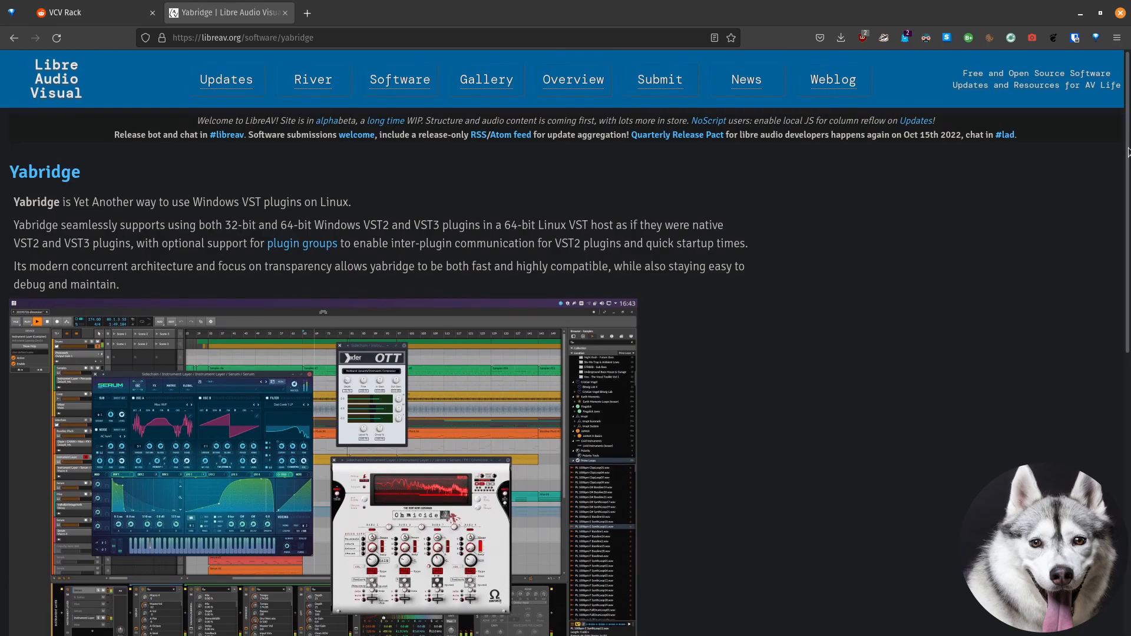
# - Look over the Yabridge page on libreav.org in Firefox
pyautogui.moveTo(1127, 147); pyautogui.dragTo(1125, 174)
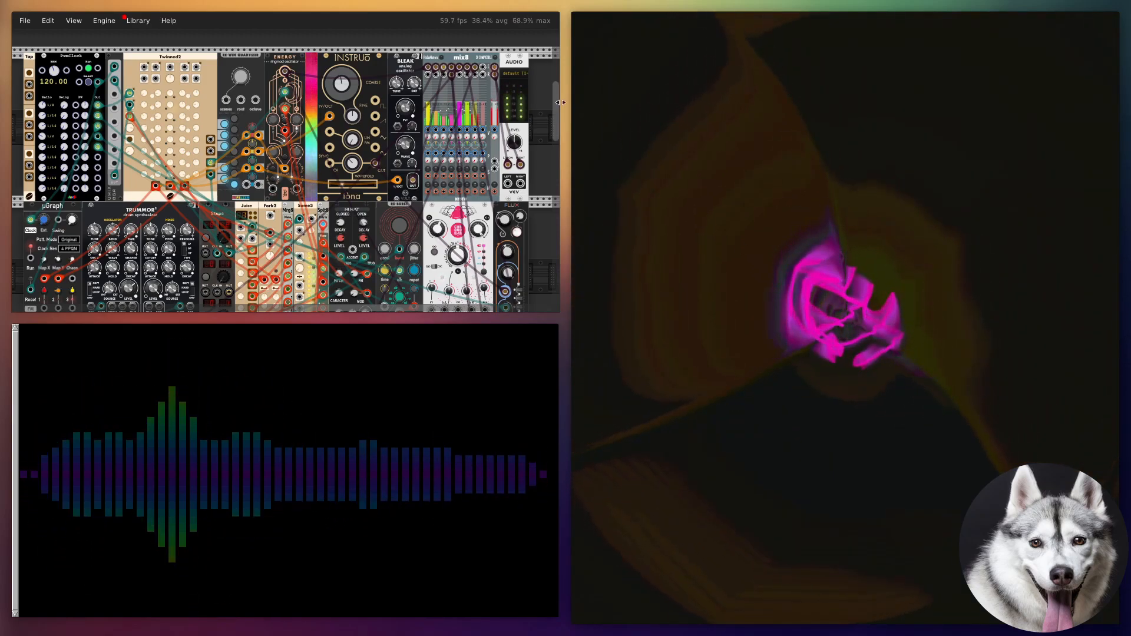
pyautogui.moveTo(555, 110); pyautogui.dragTo(554, 114)
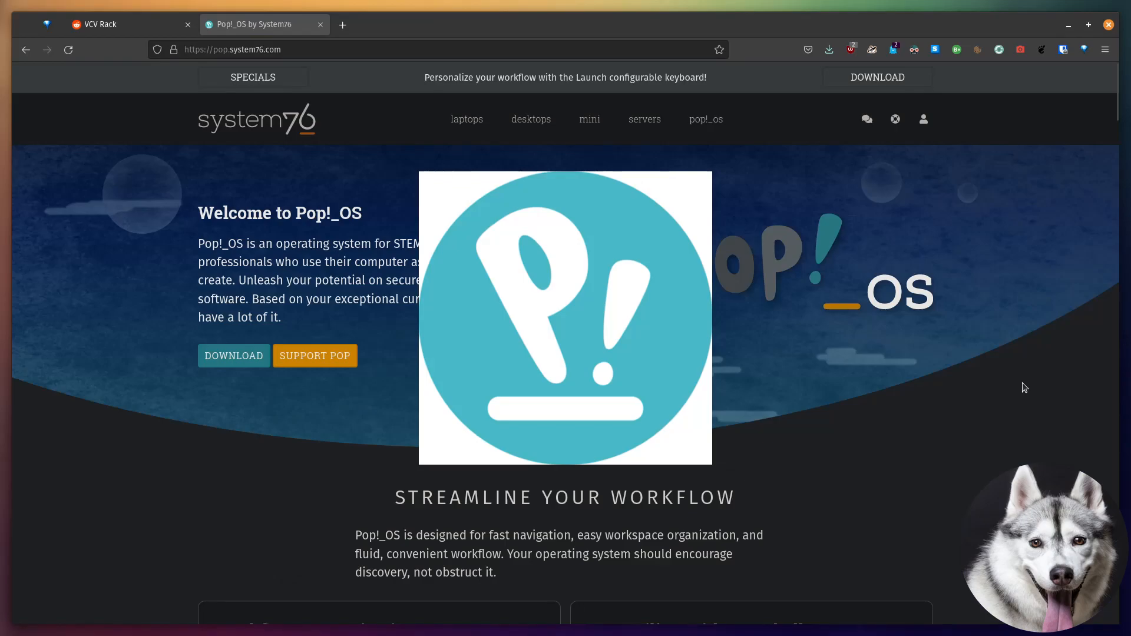
# - Look through the Pop!_OS page on pop.system76.com down to its end
pyautogui.scroll(-5, 1023, 383)
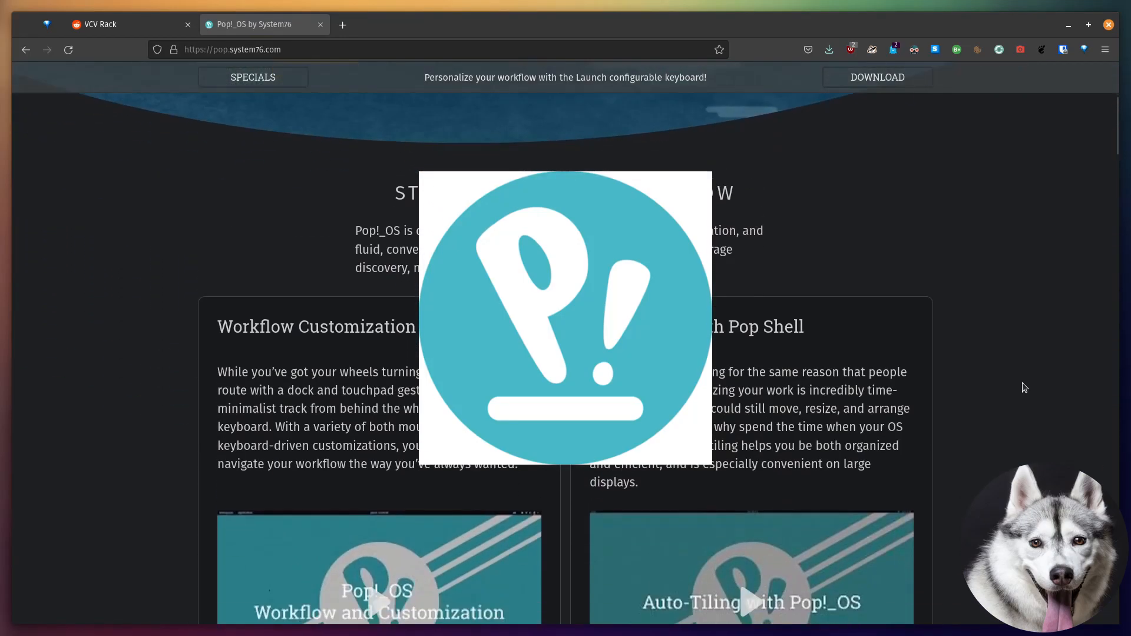
pyautogui.scroll(-15, 1023, 383)
pyautogui.scroll(-15, 1023, 383)
pyautogui.scroll(-15, 1023, 388)
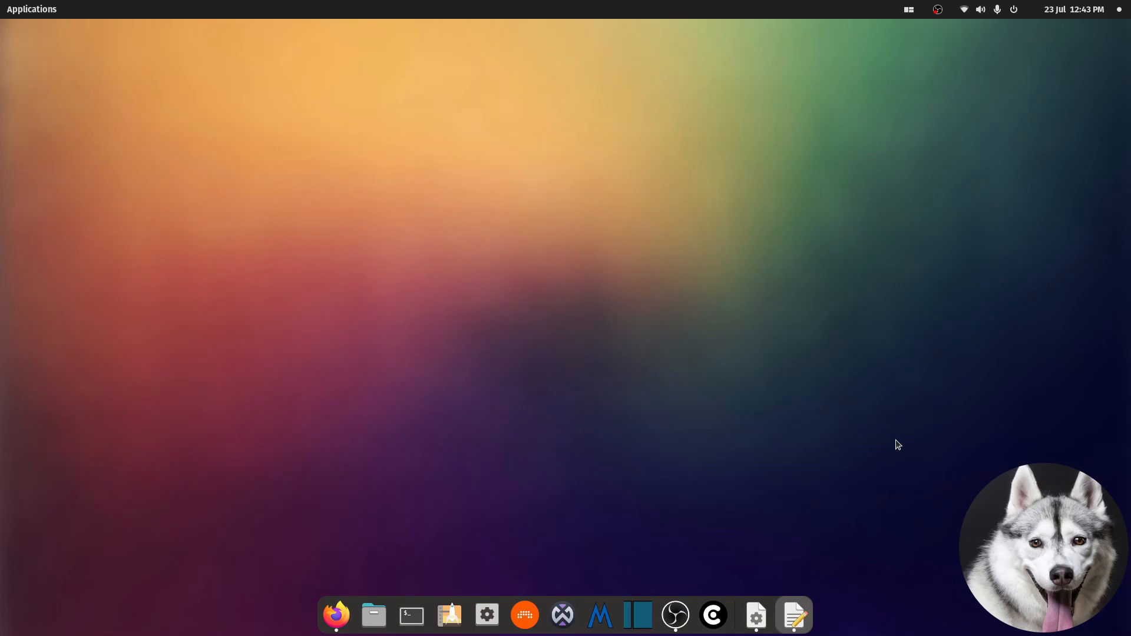
# - Open the Pop!_Shop and browse the applications in the Audio category
pyautogui.click(450, 615)
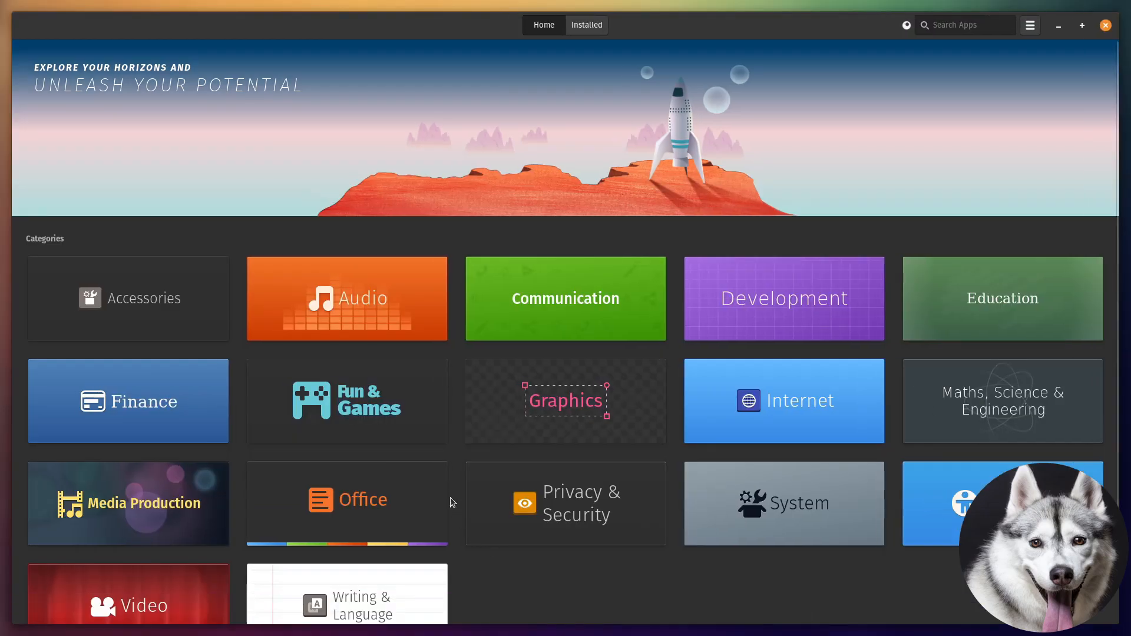
pyautogui.scroll(-1, 567, 317)
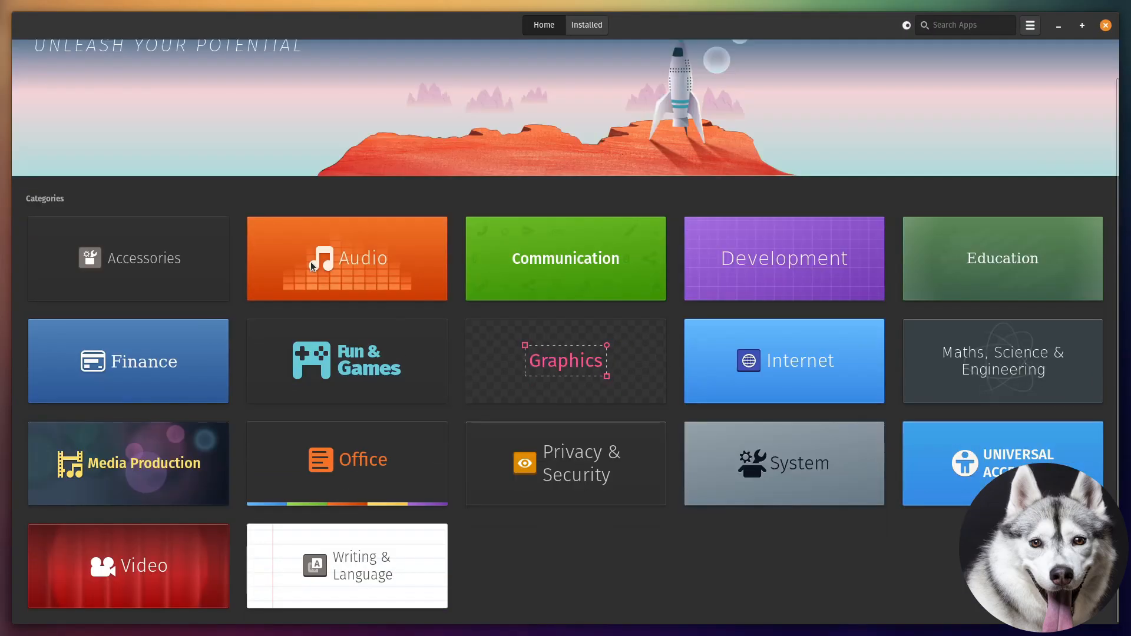
pyautogui.click(310, 261)
pyautogui.moveTo(1118, 106); pyautogui.dragTo(1108, 451)
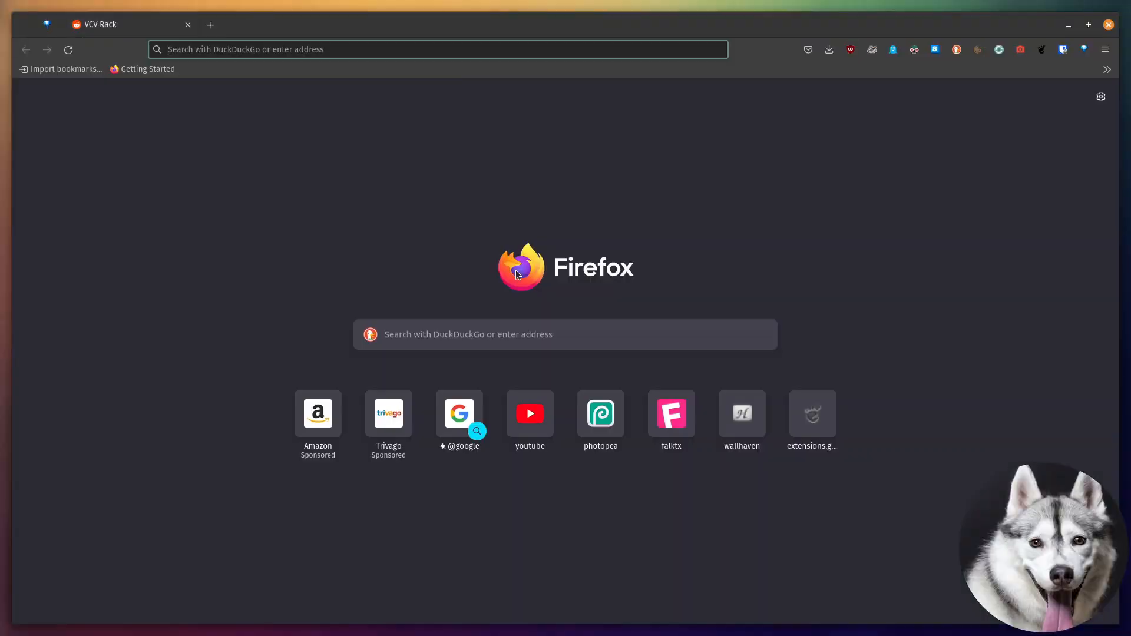
# - Search the web for "vcv rack" in a new Firefox tab
pyautogui.hotkey('ctrl', 't')
pyautogui.write('vcv rack')
pyautogui.press('Return')
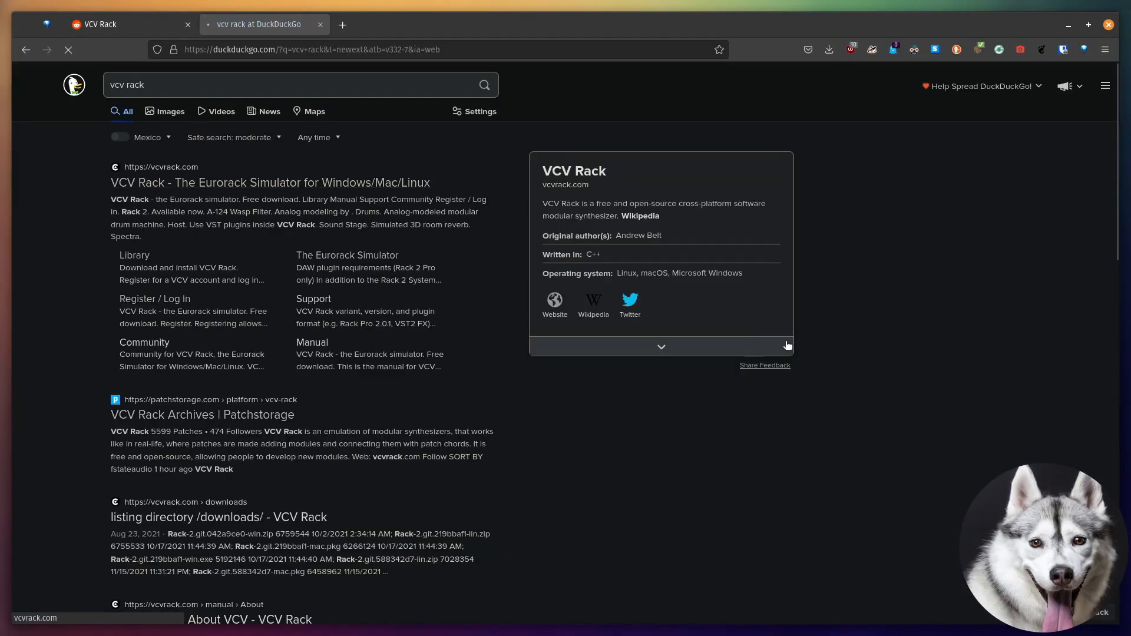
# - Open the Rack 2 page on vcvrack.com and download the free Linux version
pyautogui.click(786, 344)
pyautogui.click(586, 487)
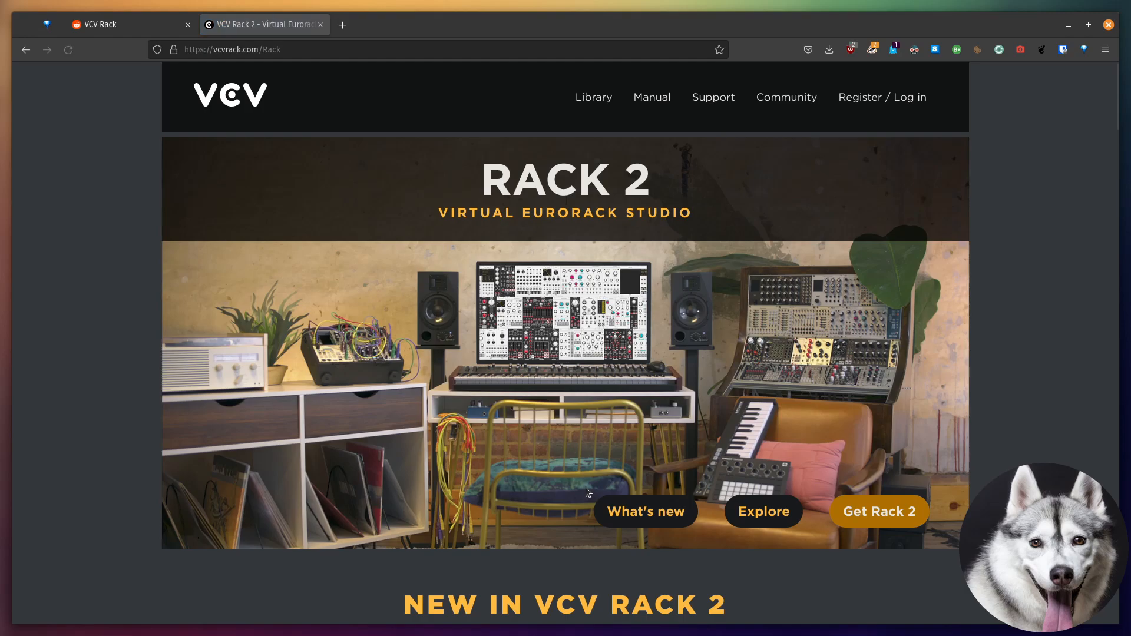
pyautogui.click(872, 515)
pyautogui.click(440, 442)
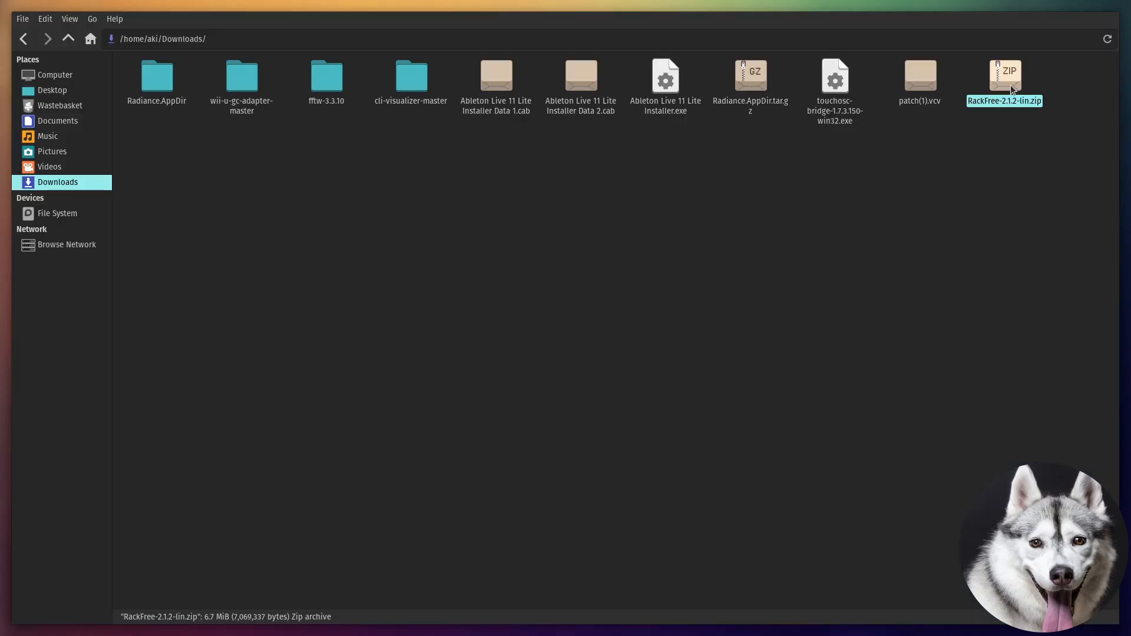
# - Extract the Rack2Free folder from RackFree-2.1.2-lin.zip into the Downloads folder
pyautogui.rightClick(1011, 88)
pyautogui.click(1002, 92)
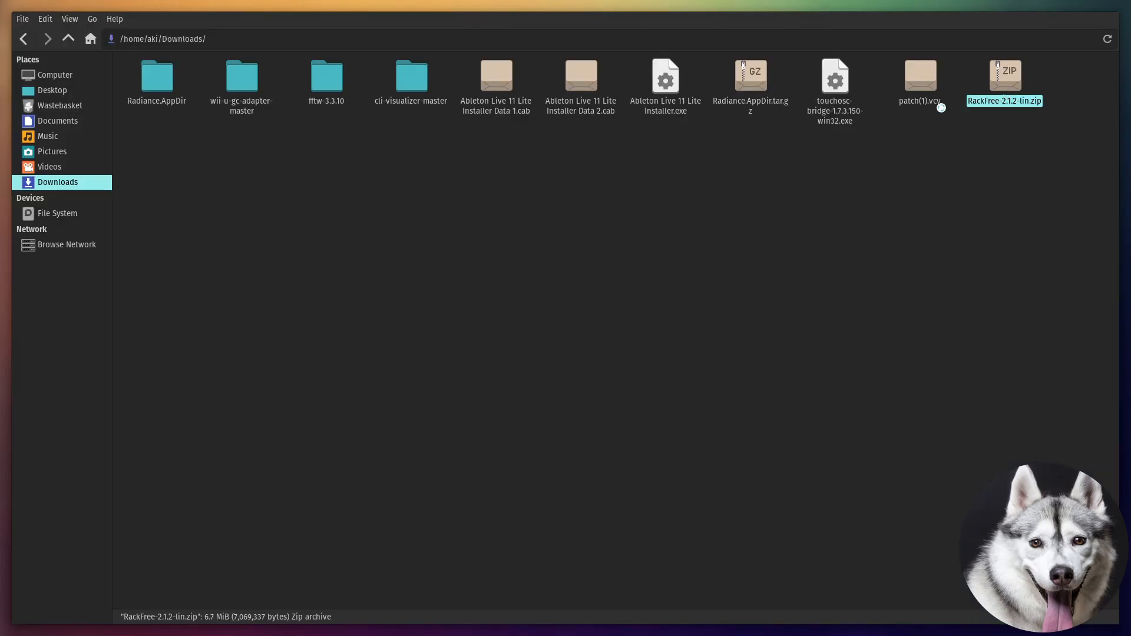
pyautogui.moveTo(624, 93); pyautogui.dragTo(332, 237)
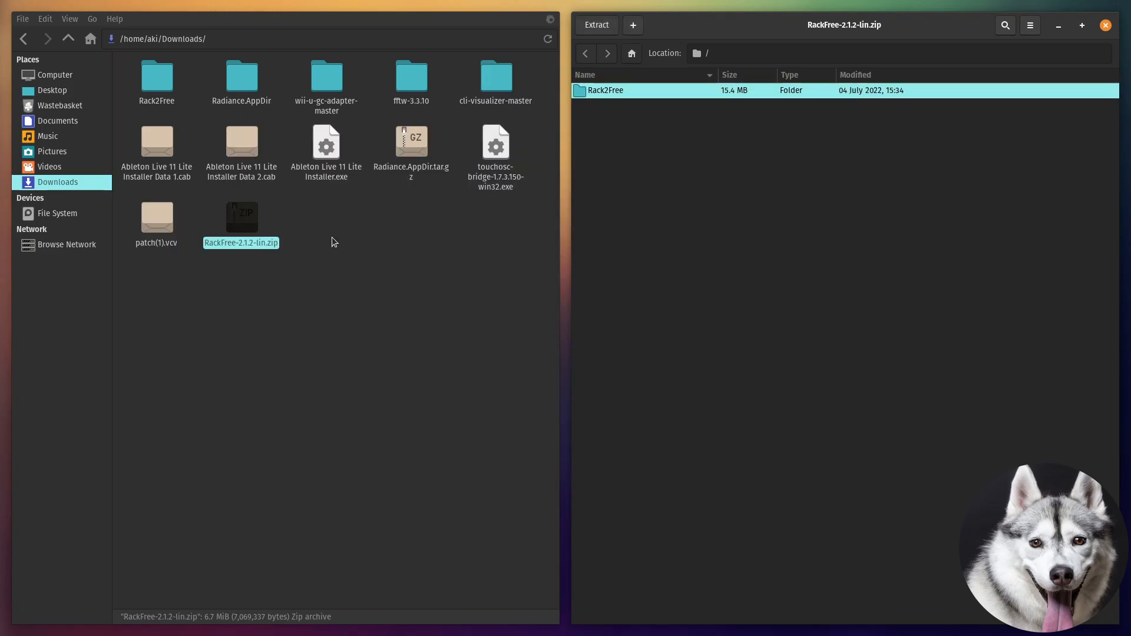
# - Launch VCV Rack from the extracted Rack2Free folder
pyautogui.doubleClick(162, 76)
pyautogui.doubleClick(480, 147)
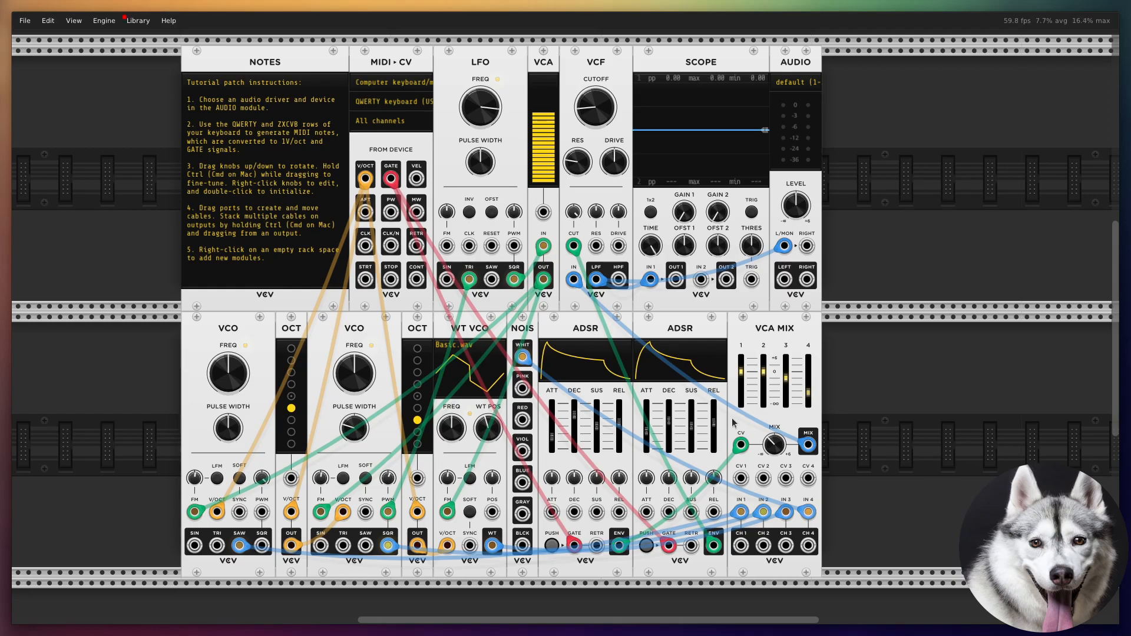
# - Browse the modules available in VCV Rack's module browser and close the browser
pyautogui.rightClick(858, 349)
pyautogui.scroll(-5, 773, 334)
pyautogui.moveTo(1092, 66); pyautogui.dragTo(1093, 125)
pyautogui.scroll(-18, 1079, 201)
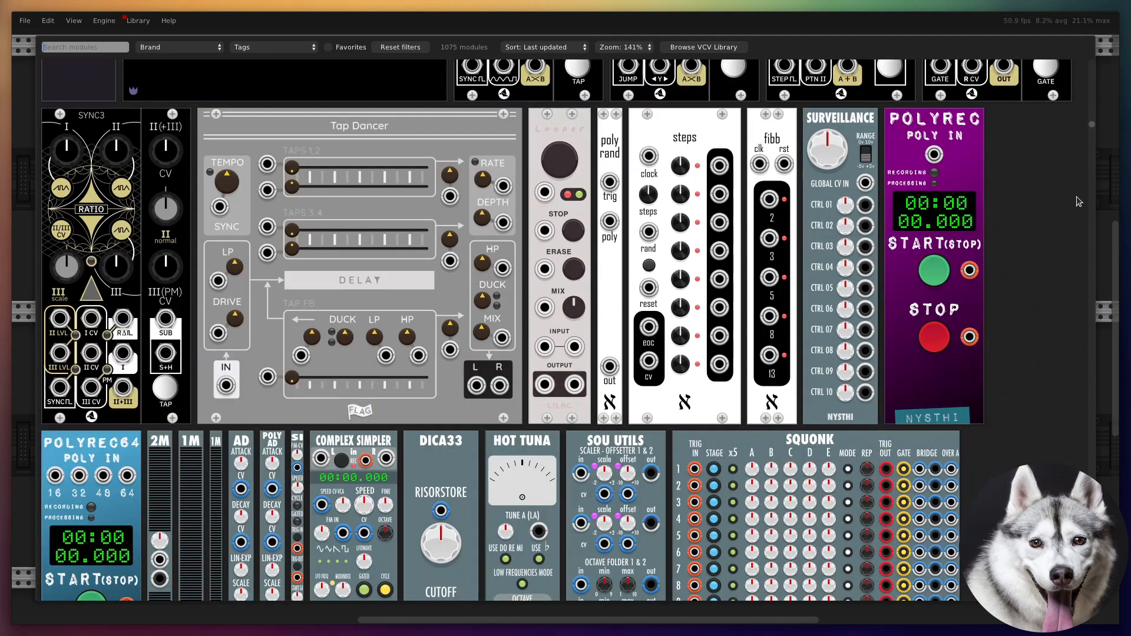
pyautogui.press('Escape')
# - Show the list of recently opened VCV Rack patches
pyautogui.click(25, 21)
pyautogui.moveTo(52, 59)
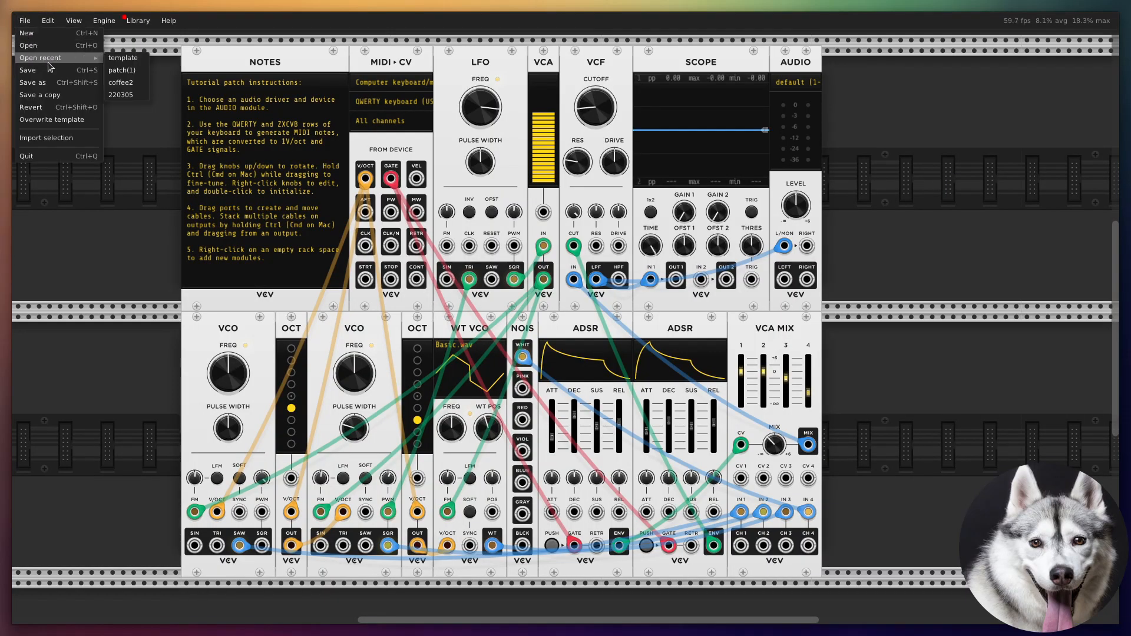
pyautogui.click(139, 83)
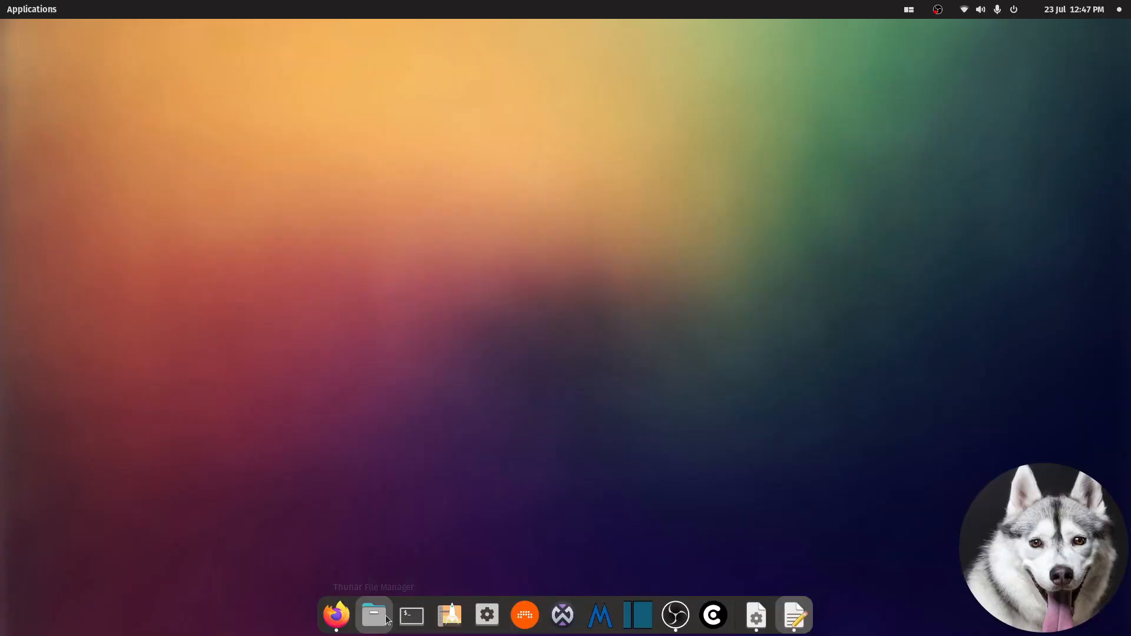
# - Open the file manager at the home folder, check the hidden files setting, and open the .Rack2 folder
pyautogui.click(374, 613)
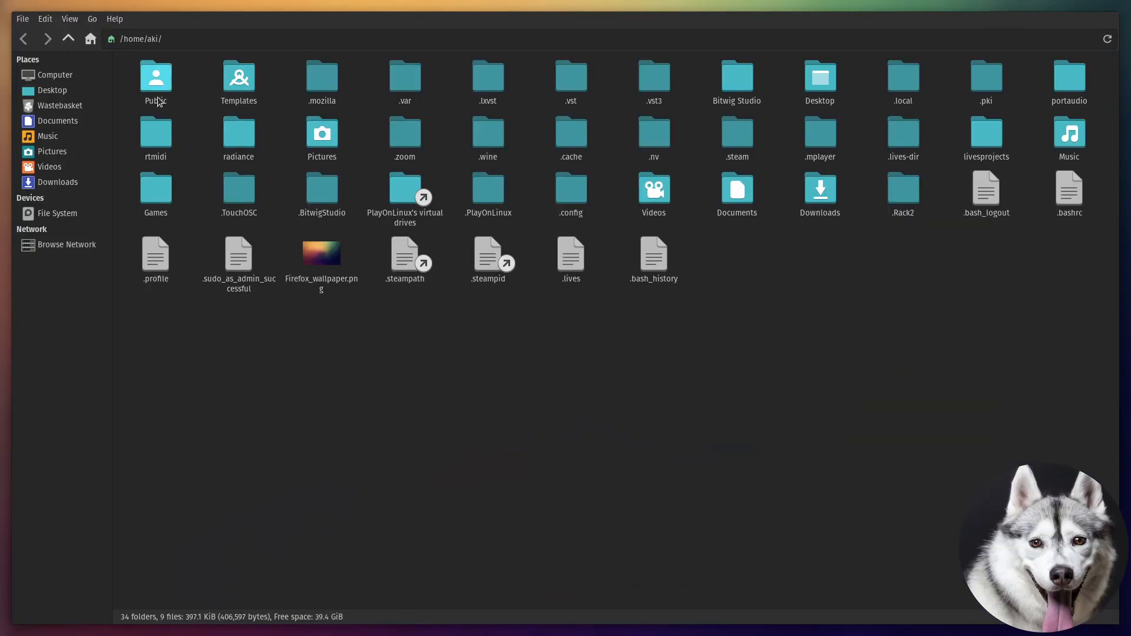
pyautogui.click(71, 20)
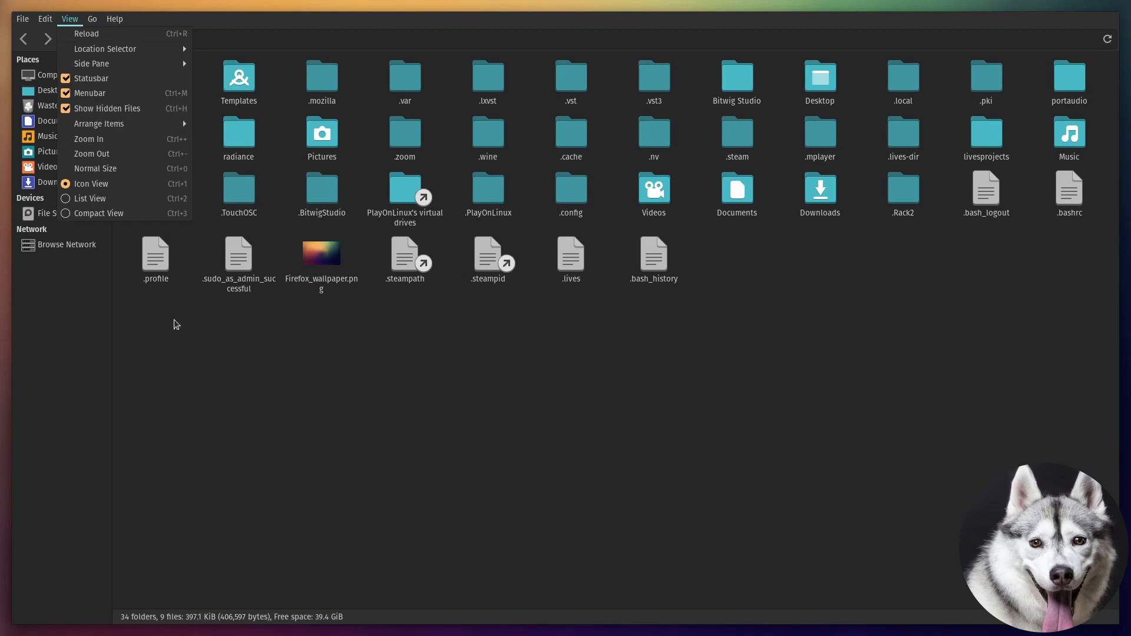
pyautogui.click(202, 422)
pyautogui.doubleClick(908, 195)
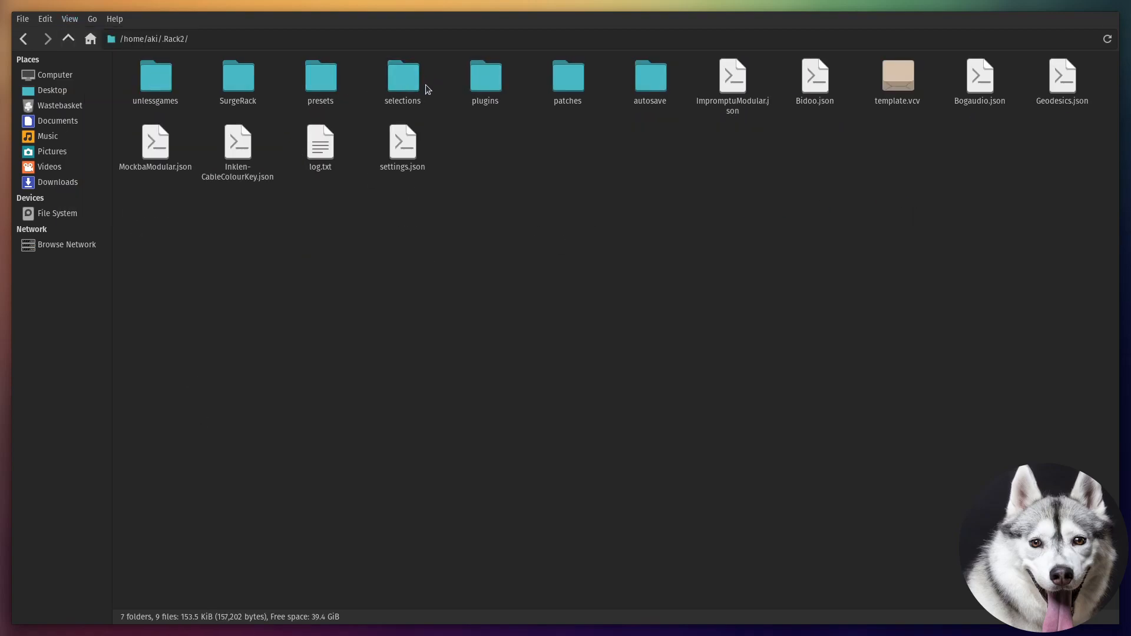
# - Look inside the presets folder of .Rack2, and open the Videos folder within patches
pyautogui.doubleClick(328, 83)
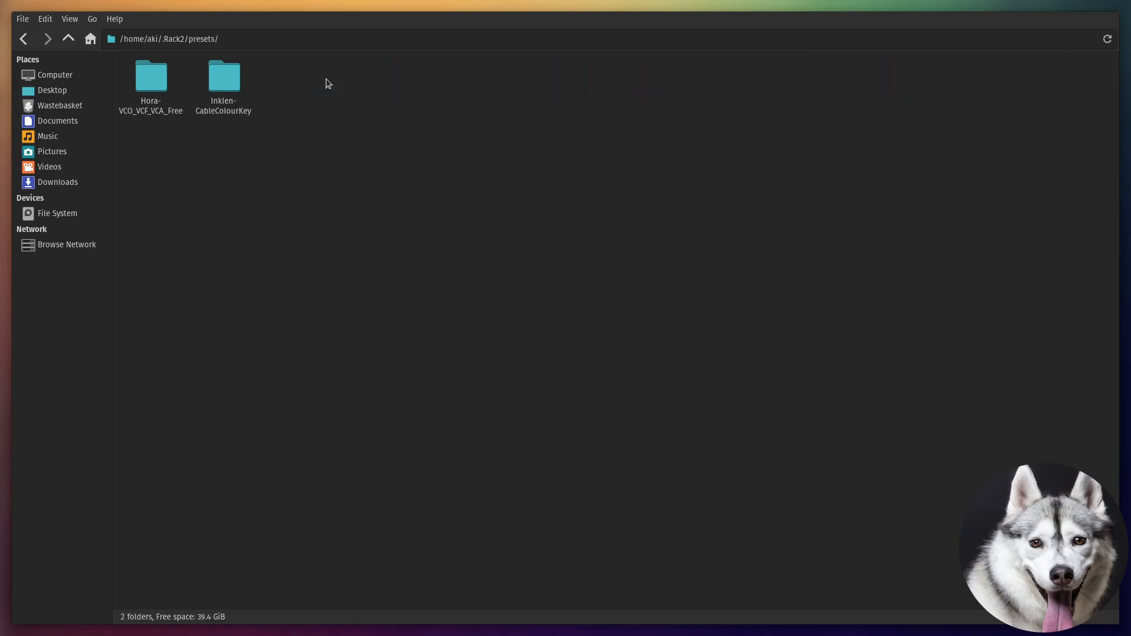
pyautogui.click(73, 38)
pyautogui.doubleClick(574, 78)
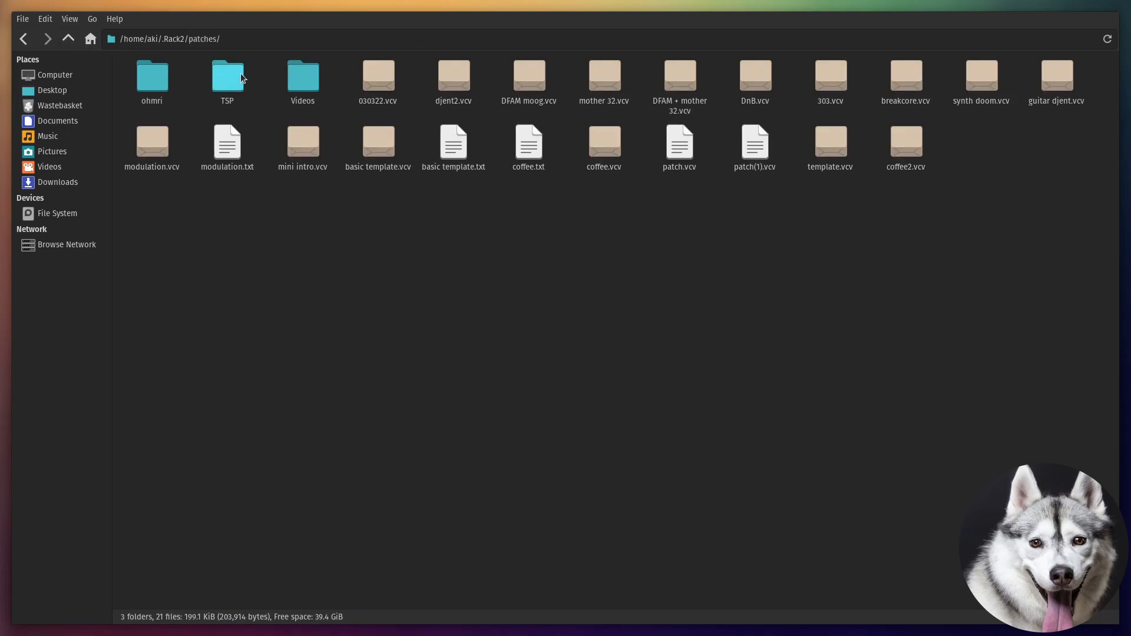
pyautogui.doubleClick(303, 80)
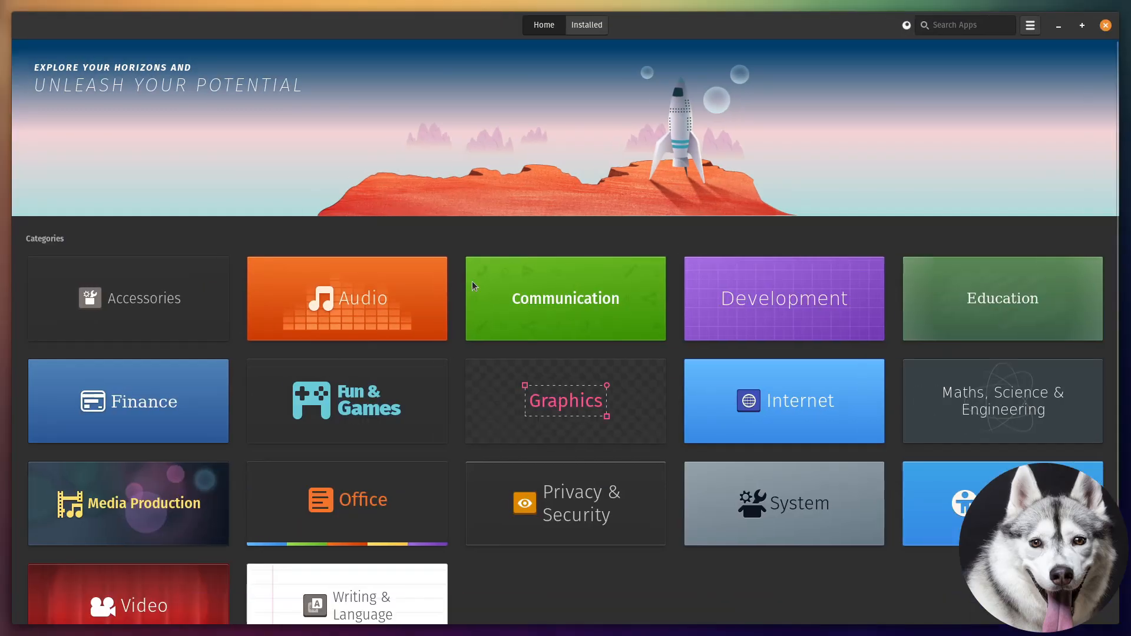
# - Show the installed applications and the Operating System Updates entry in Pop!_Shop
pyautogui.click(584, 27)
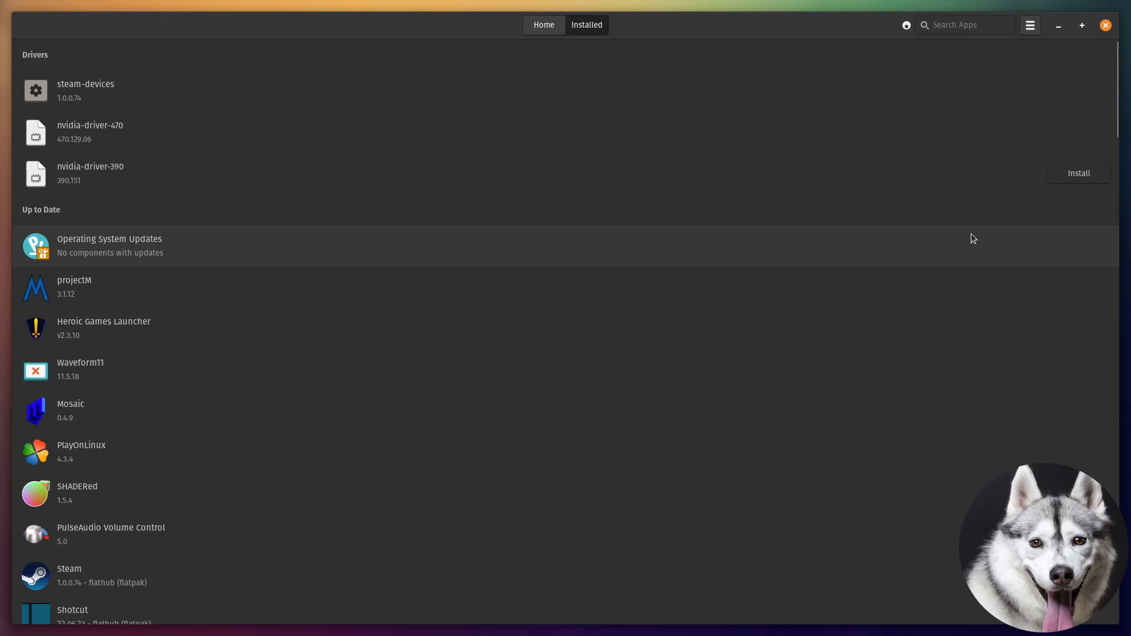
pyautogui.click(972, 238)
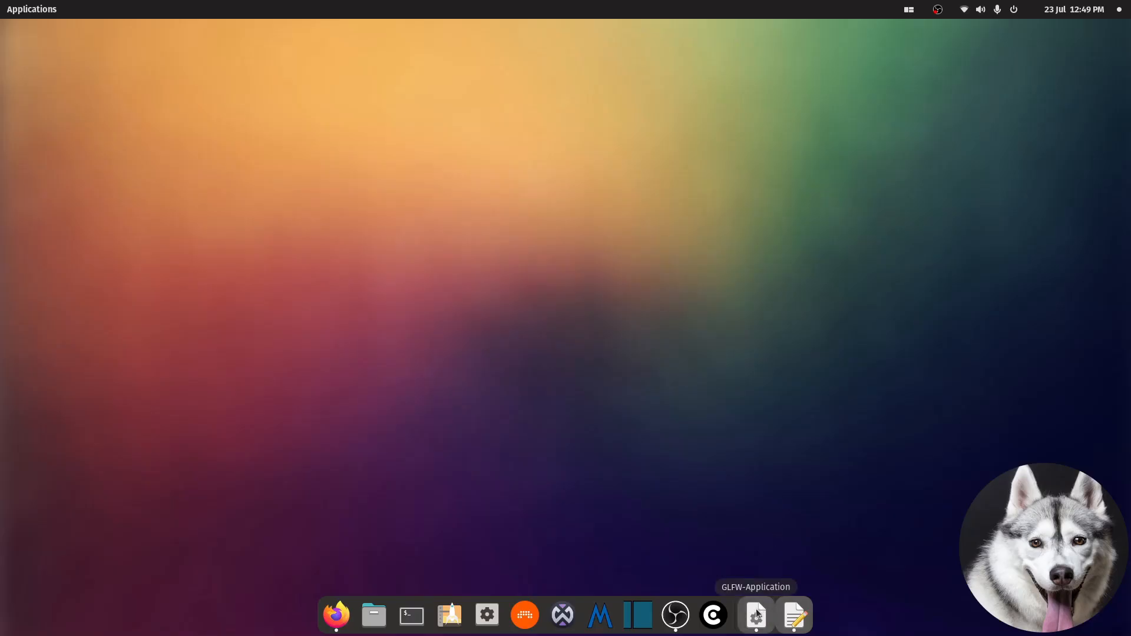
# - Switch to VCV Rack and try PulseAudio as the AUDIO module's driver
pyautogui.click(757, 616)
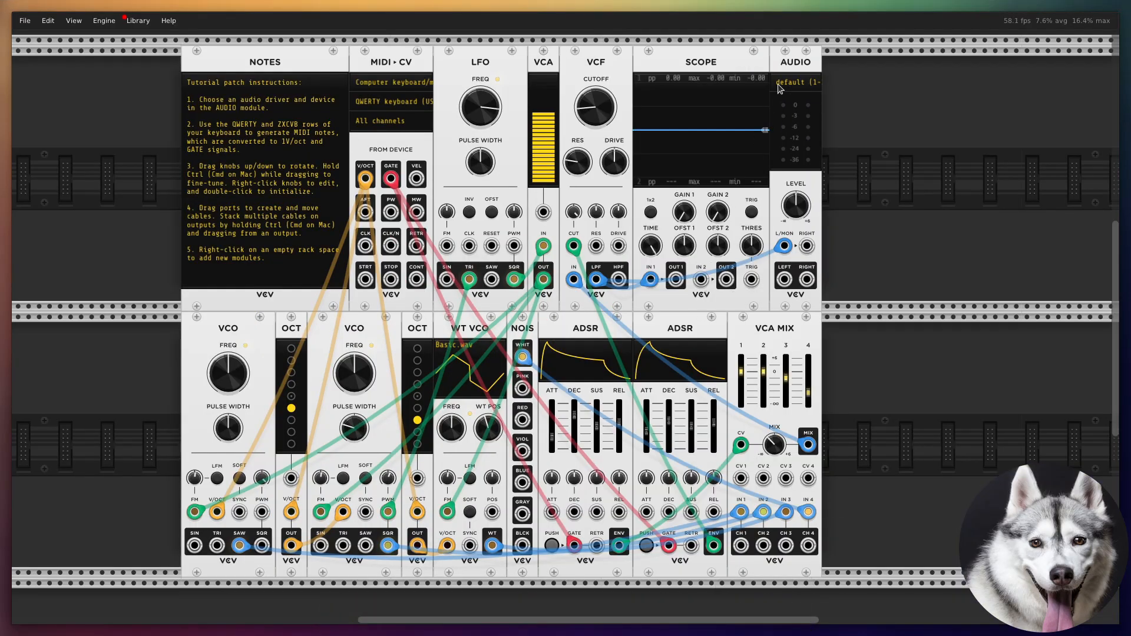
pyautogui.click(798, 88)
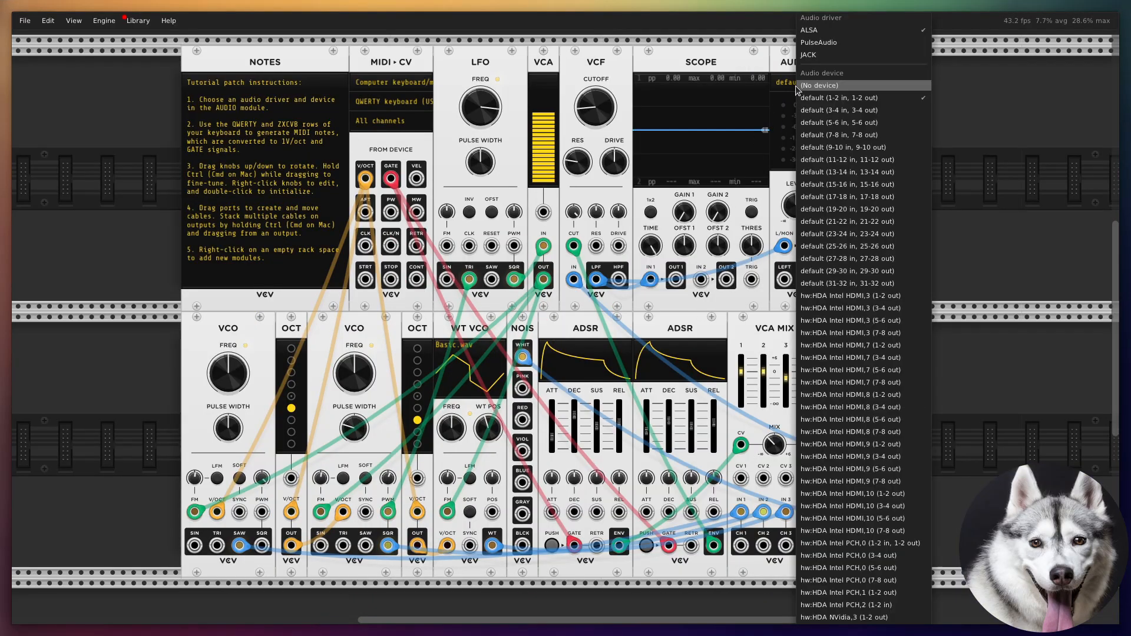
pyautogui.click(816, 43)
# - Set the AUDIO module's driver to ALSA and its device to default (1-2 in, 1-2 out)
pyautogui.click(808, 85)
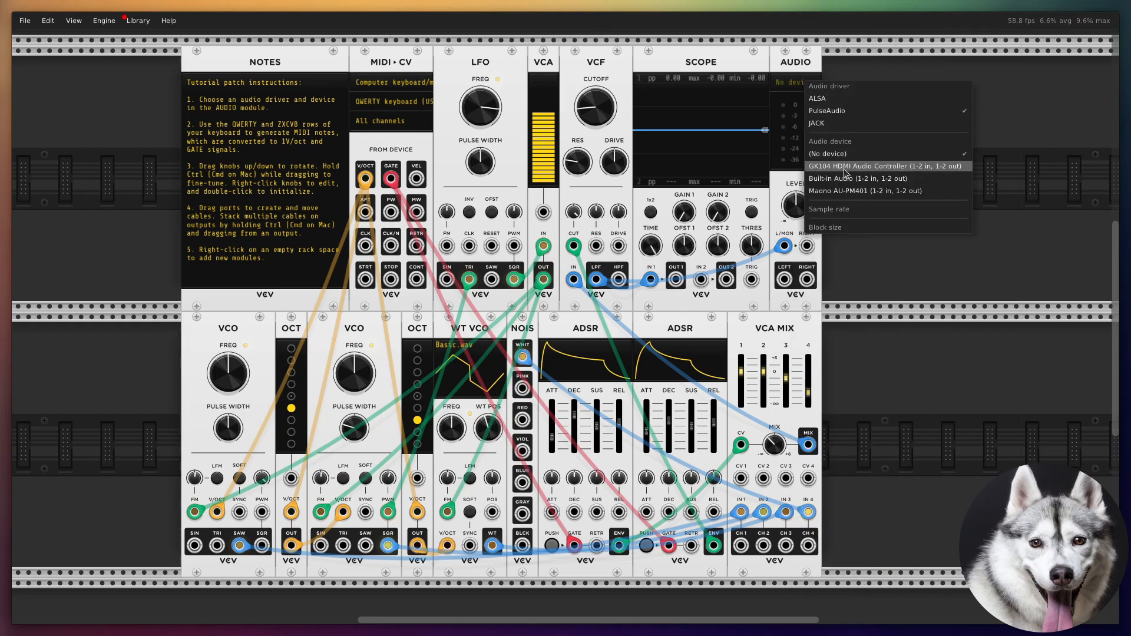
pyautogui.click(848, 101)
pyautogui.click(796, 85)
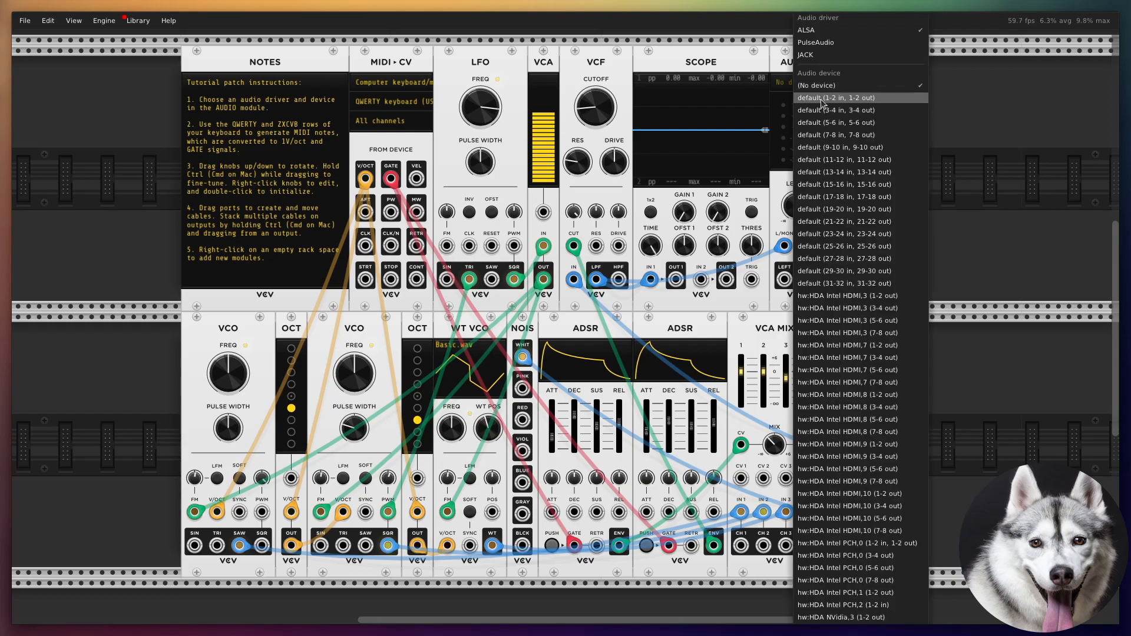
pyautogui.click(823, 98)
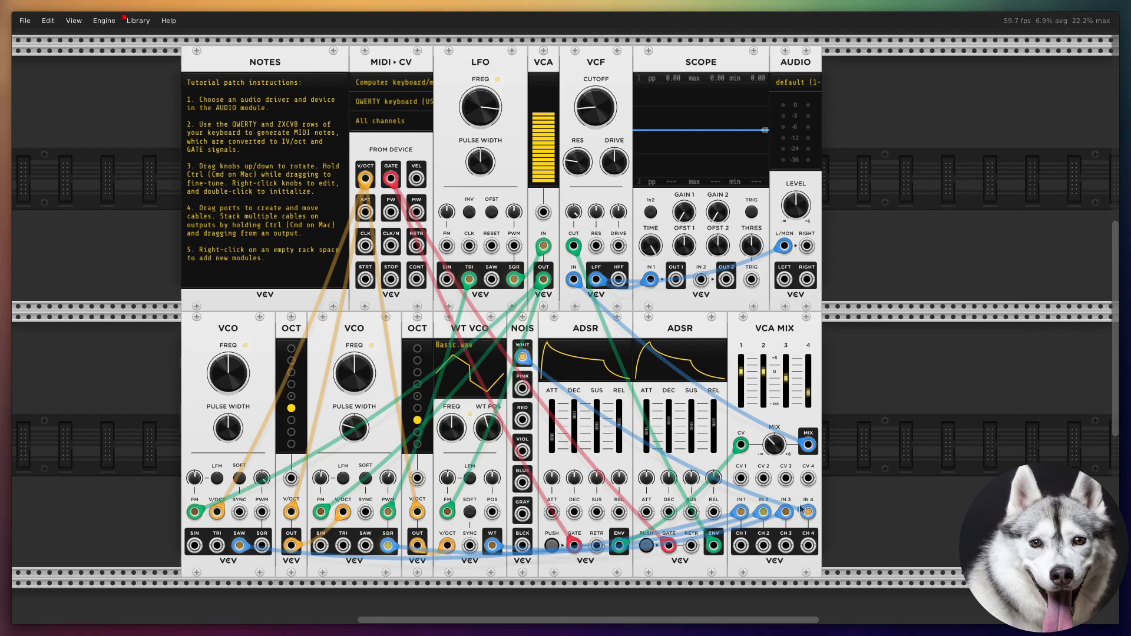
# - Show Firefox tiled beside VCV Rack, and put the rack into full screen
pyautogui.click(342, 619)
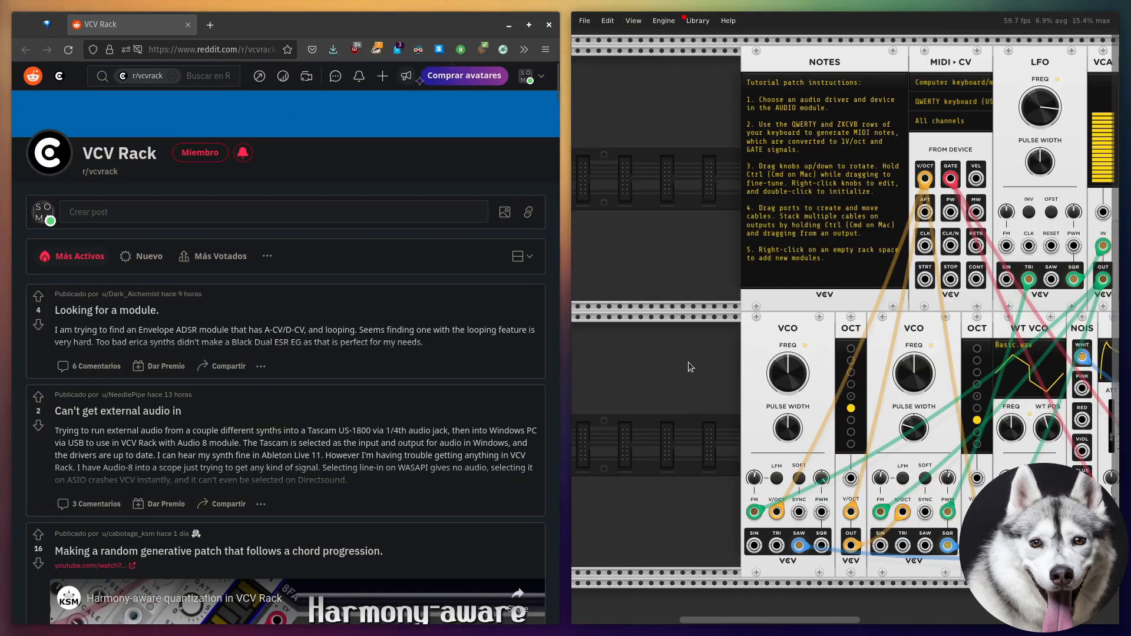
pyautogui.press('F11')
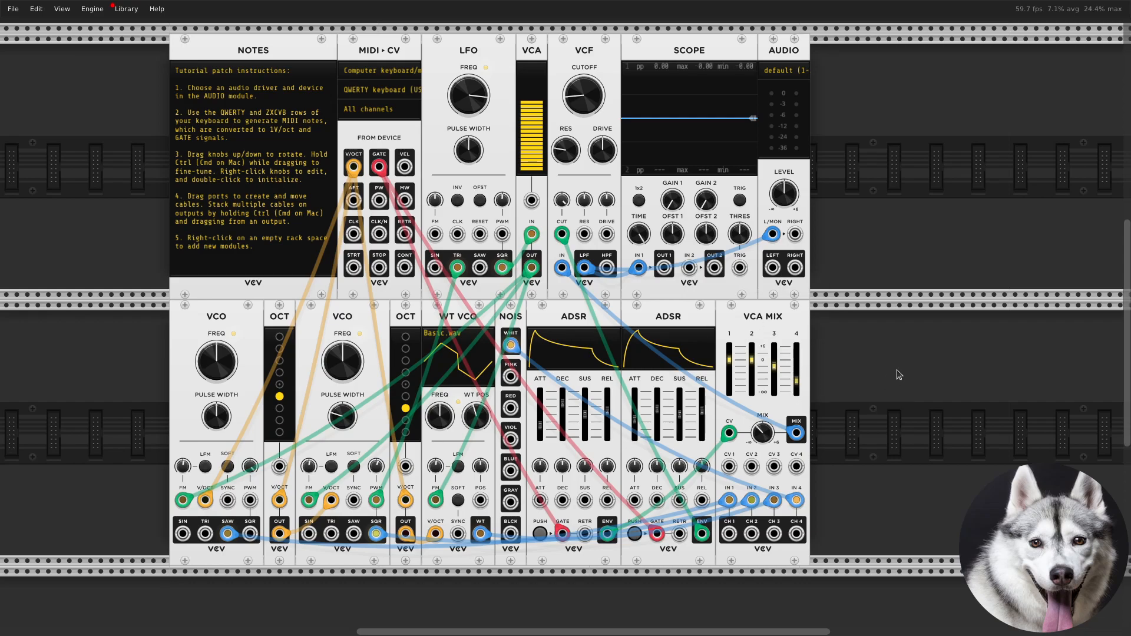
# - Switch to an empty workspace and launch AntiMicroX from the application library
pyautogui.press('ctrl+super+Down')
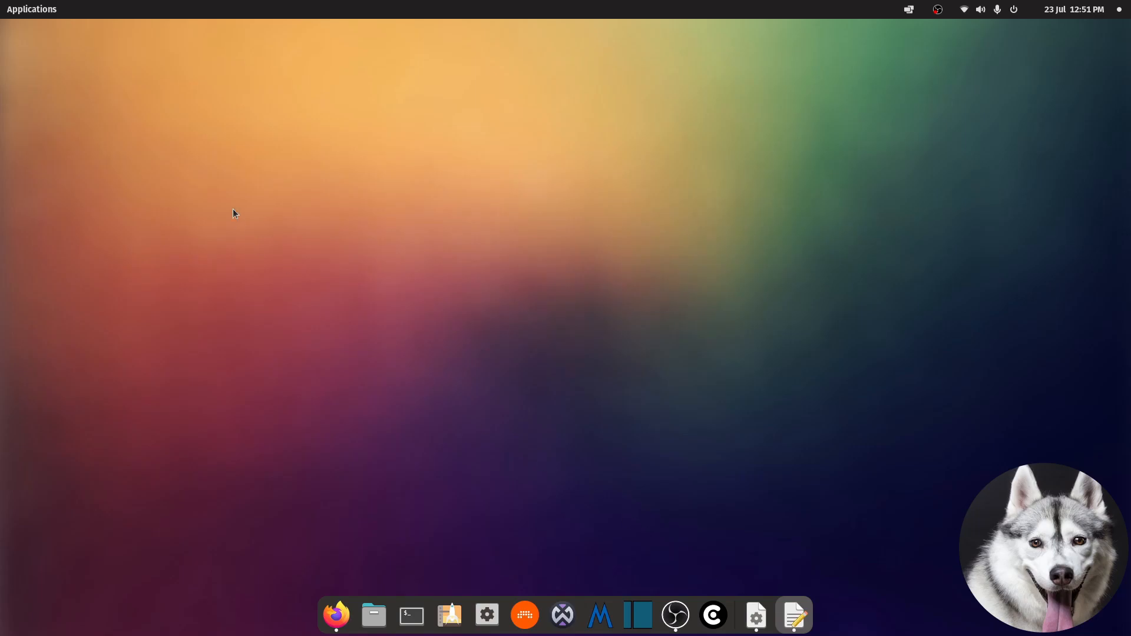
pyautogui.click(28, 10)
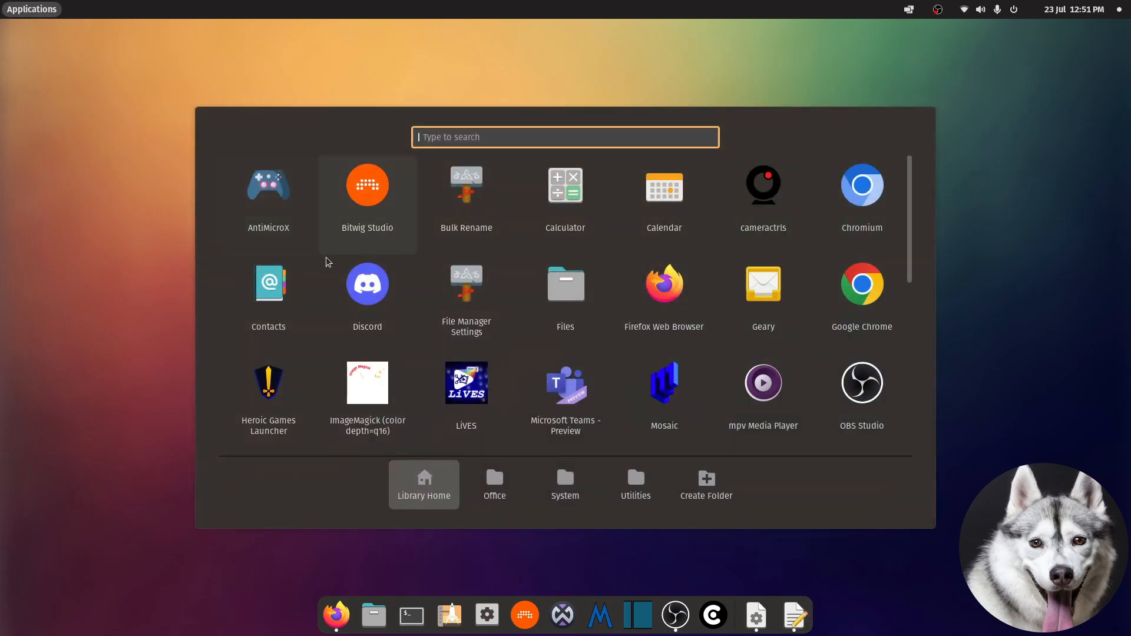
pyautogui.press('super')
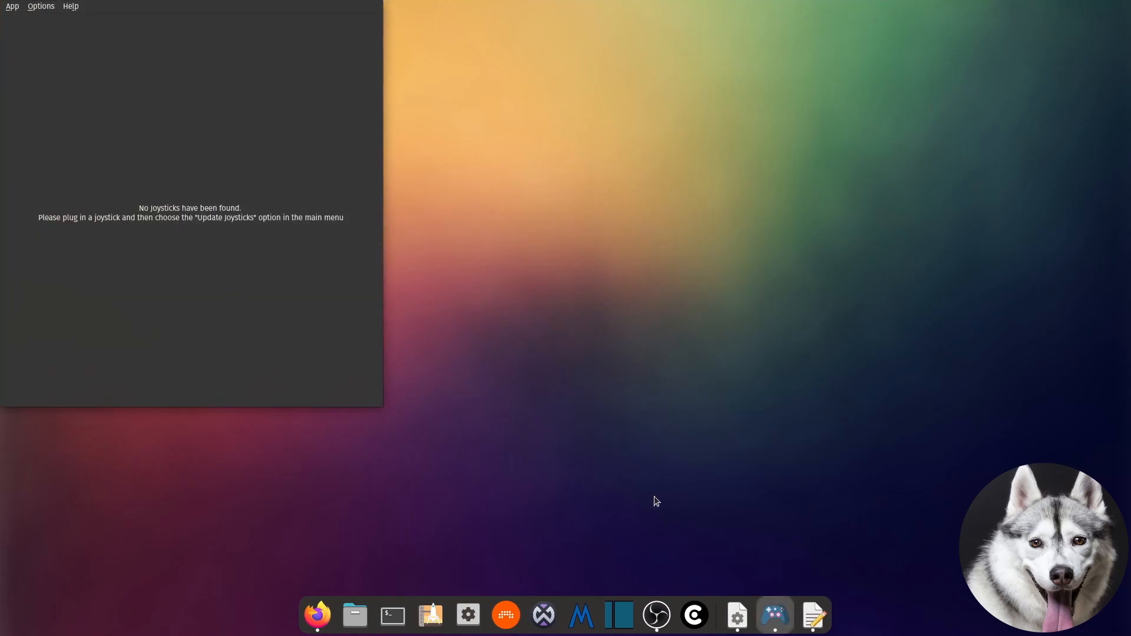
# - Pin AntiMicroX to the dash and close its window
pyautogui.rightClick(769, 613)
pyautogui.click(767, 555)
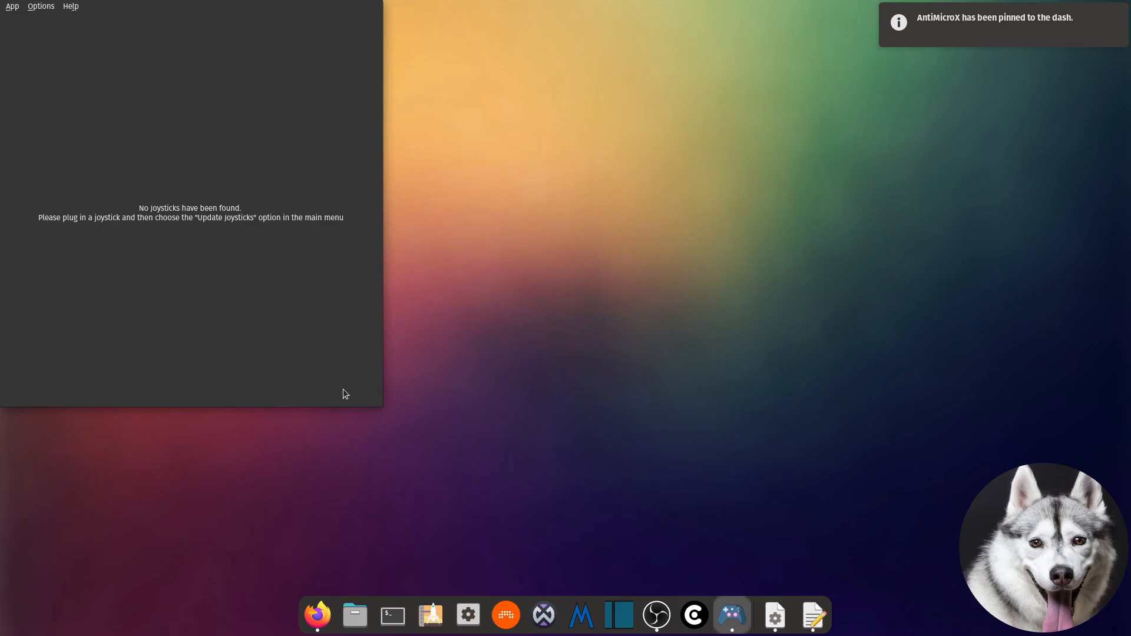
pyautogui.press('super+q')
# - Go to the .local/share/applications folder in the file manager and select VCV Rack.desktop
pyautogui.press('Right')
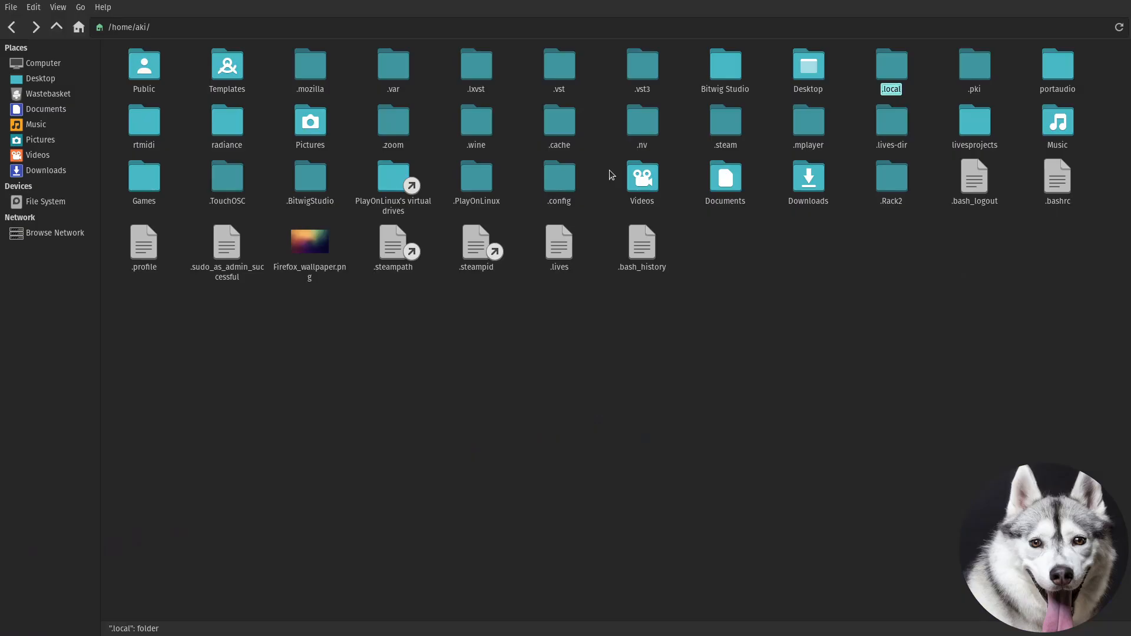
pyautogui.press('Return')
pyautogui.press('Right')
pyautogui.press('Right')
pyautogui.press('Return')
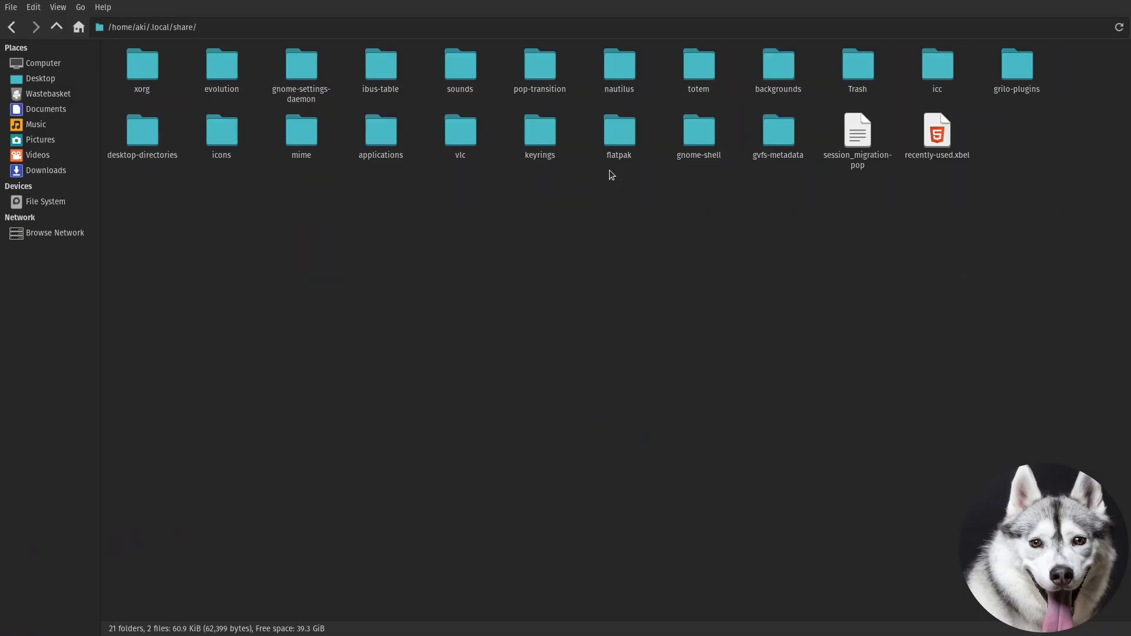
pyautogui.press('Down')
pyautogui.press('Right')
pyautogui.press('Right')
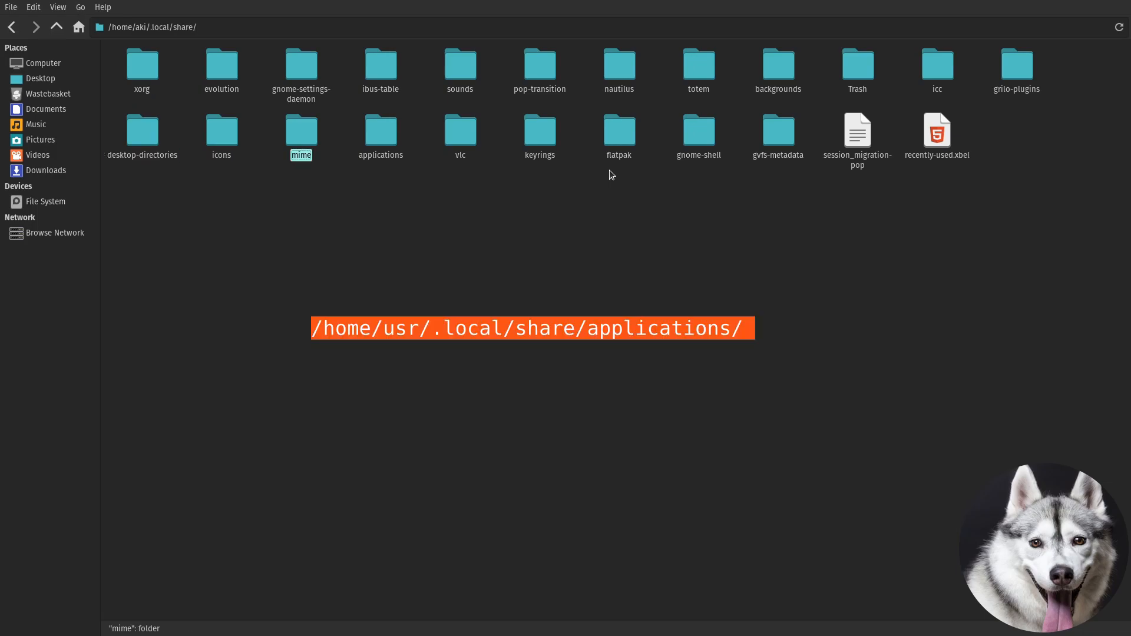
pyautogui.press('Right')
pyautogui.press('Return')
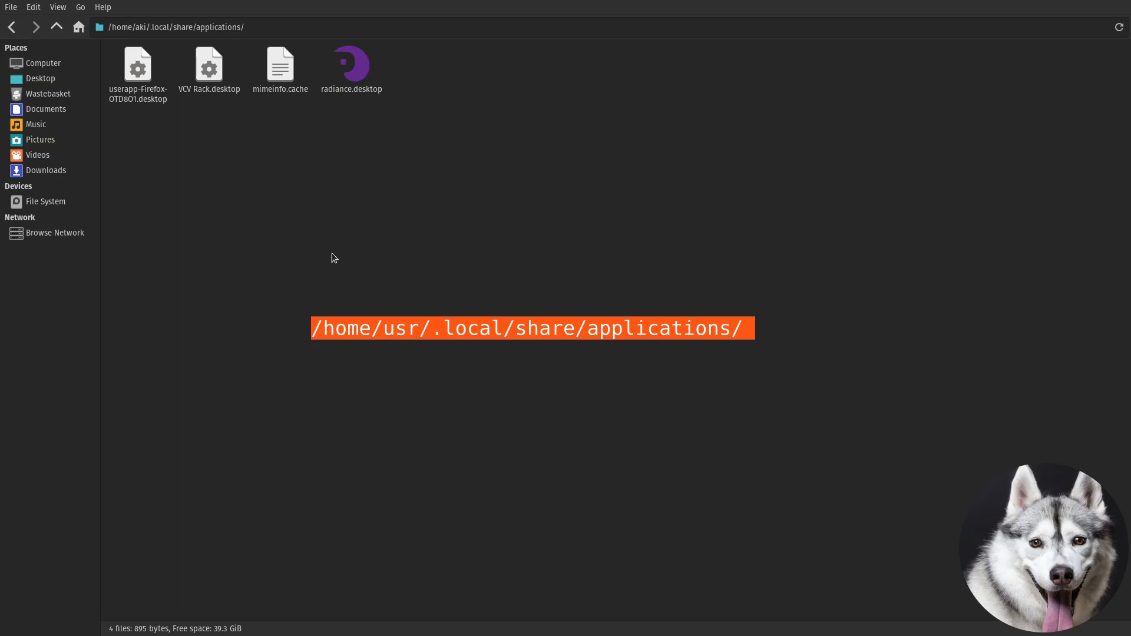
pyautogui.click(216, 73)
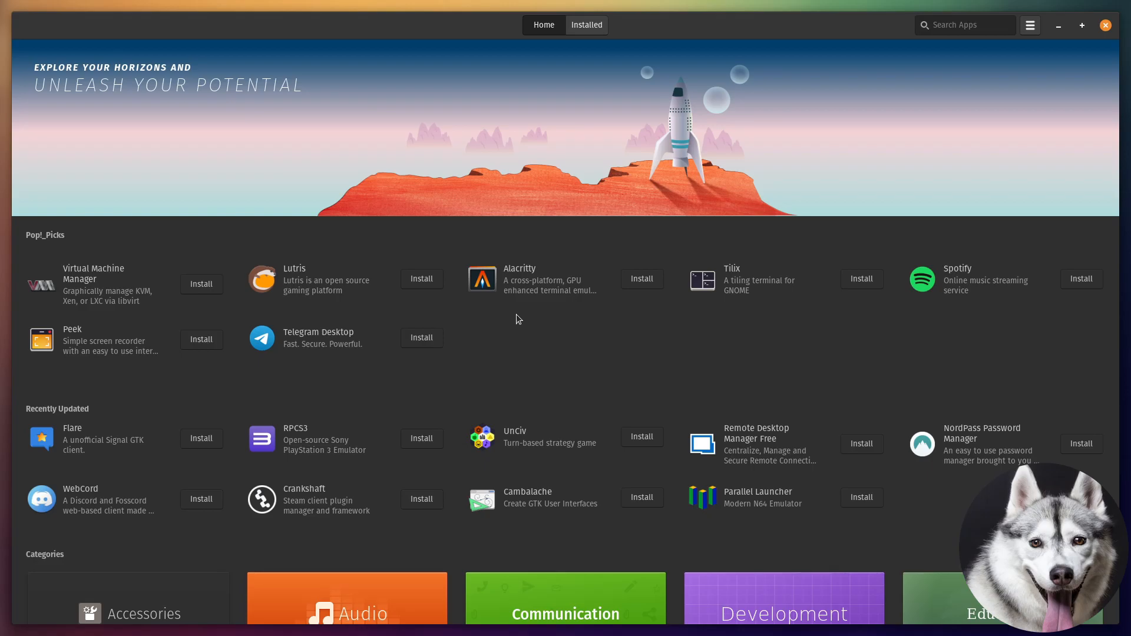
# - Search Pop!_Shop for "projectM" and open the music visualizer's entry
pyautogui.click(983, 24)
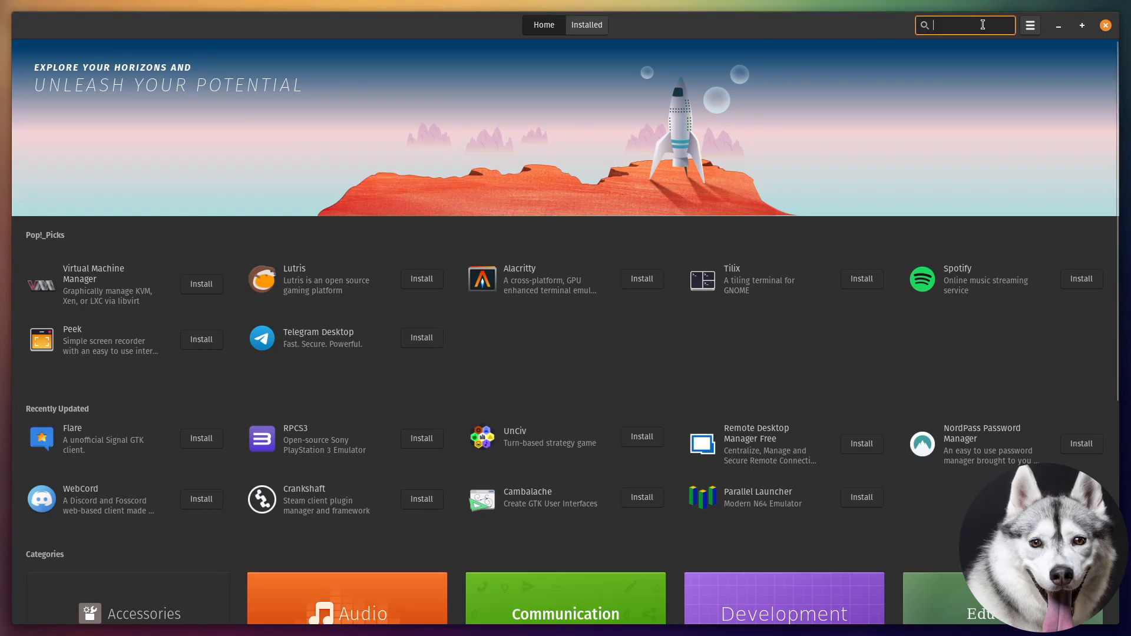
pyautogui.write('p')
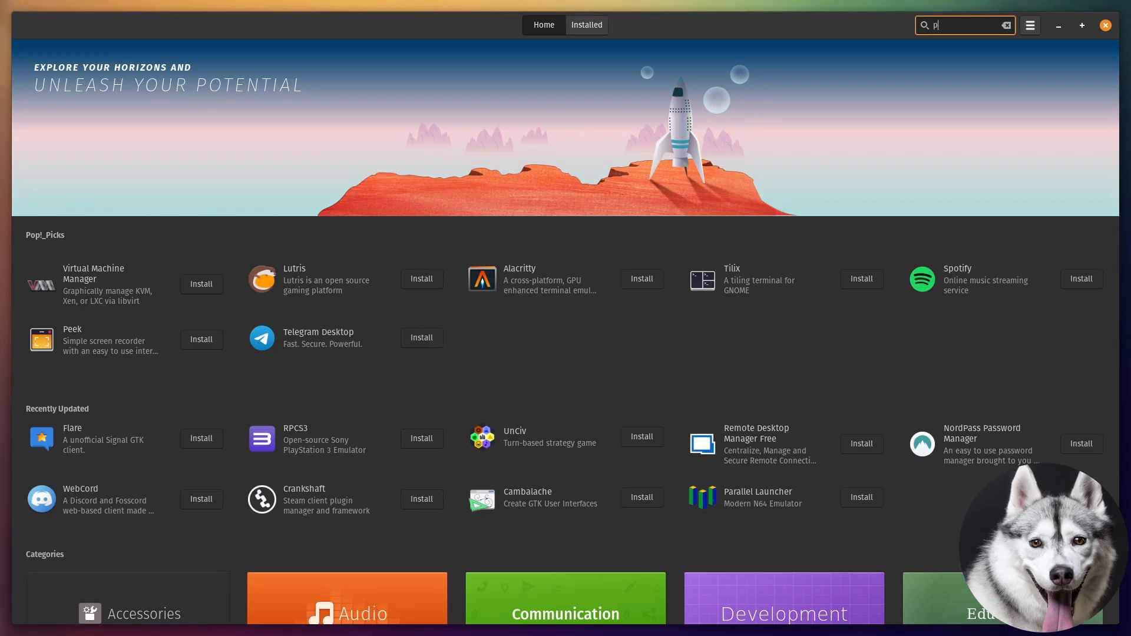
pyautogui.write('rojectM')
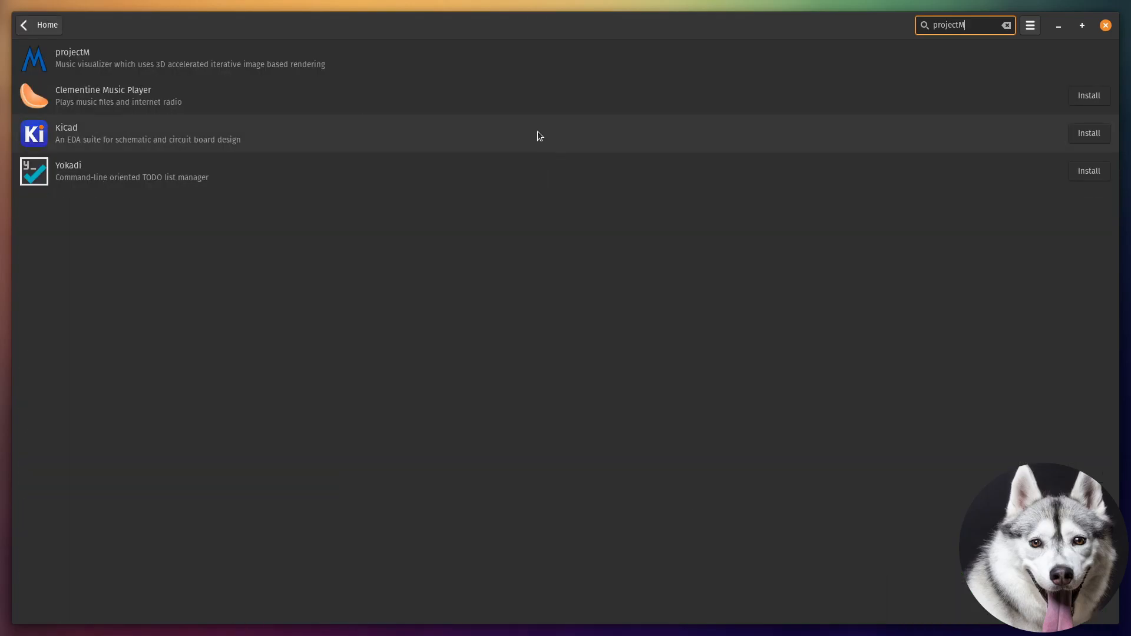
pyautogui.click(507, 72)
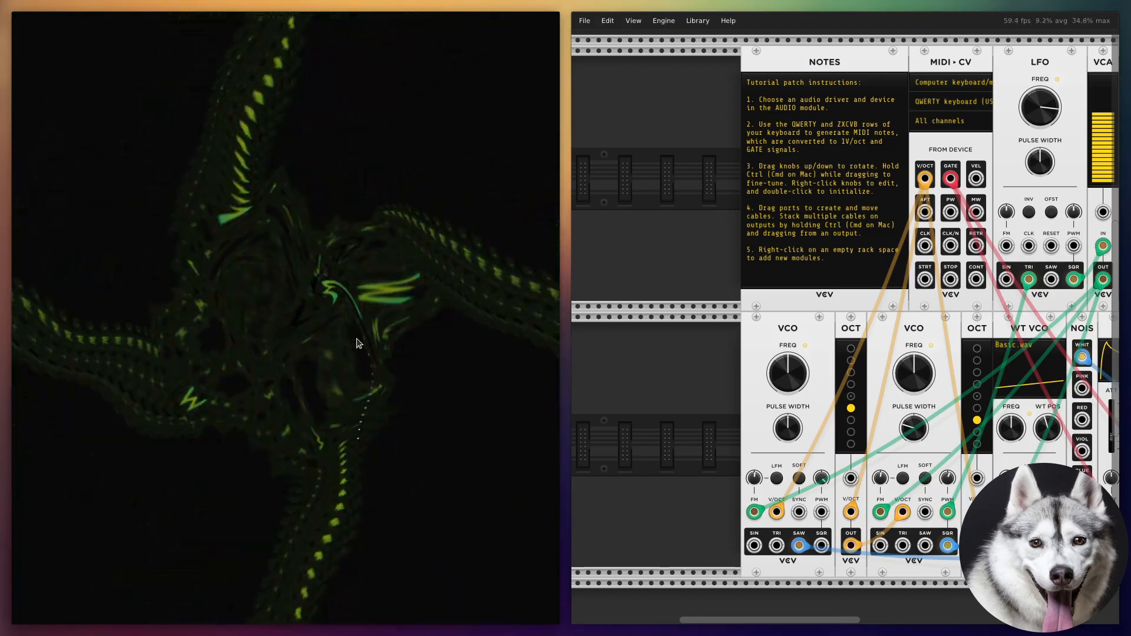
# - Play a note in VCV Rack and raise the LFO's frequency to about 80 Hz
pyautogui.press('z')
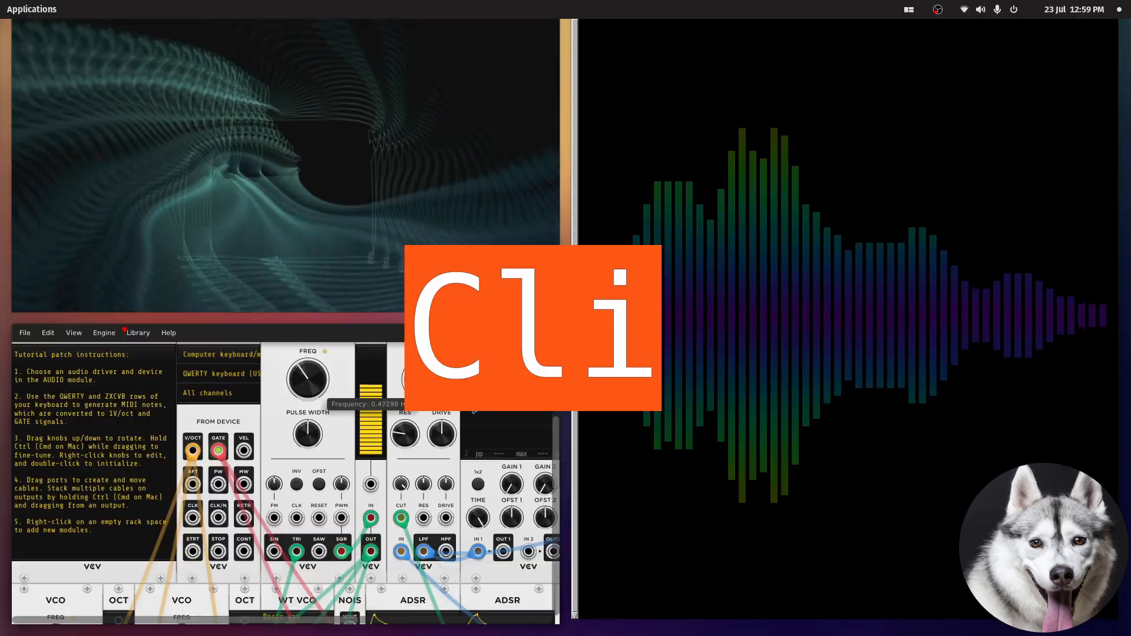
pyautogui.moveTo(318, 390); pyautogui.dragTo(318, 151)
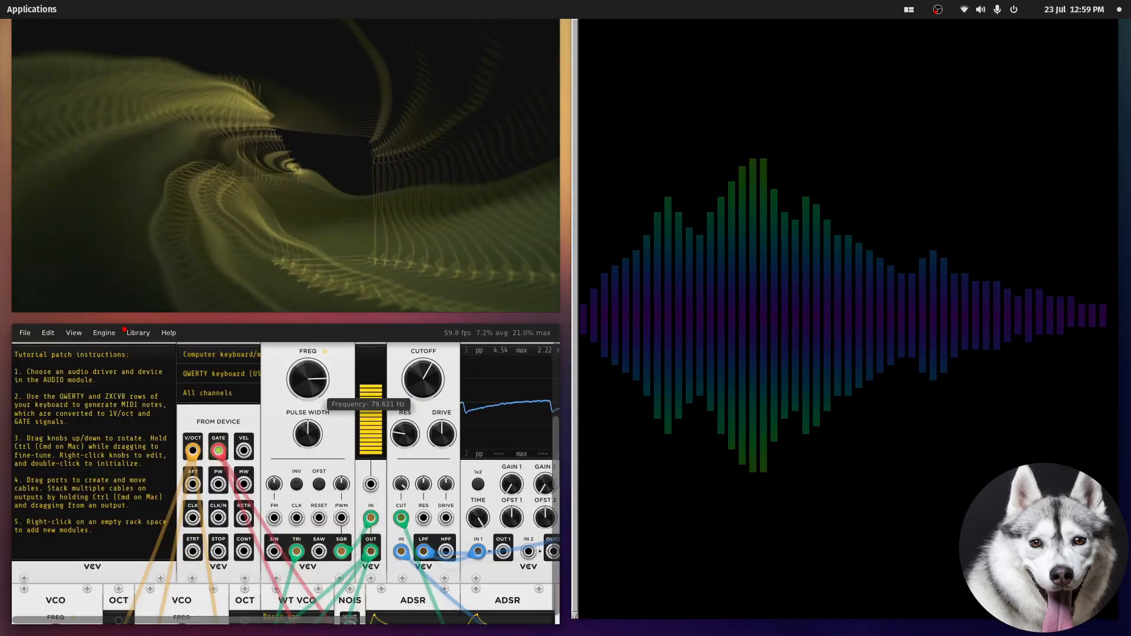
# - Move the cable from the LFO's triangle output to its sine output and turn up the LFO's frequency
pyautogui.scroll(-5, 316, 409)
pyautogui.moveTo(298, 404); pyautogui.dragTo(319, 421)
pyautogui.scroll(3, 320, 406)
pyautogui.scroll(2, 310, 384)
pyautogui.moveTo(319, 551); pyautogui.dragTo(275, 553)
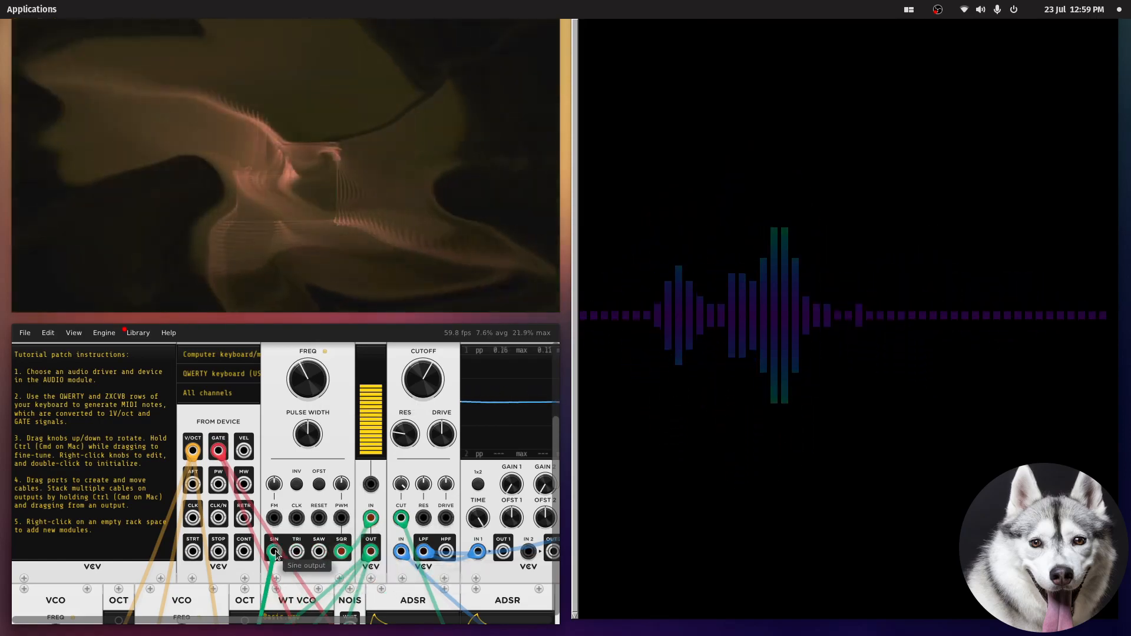
pyautogui.moveTo(307, 380); pyautogui.dragTo(307, 289)
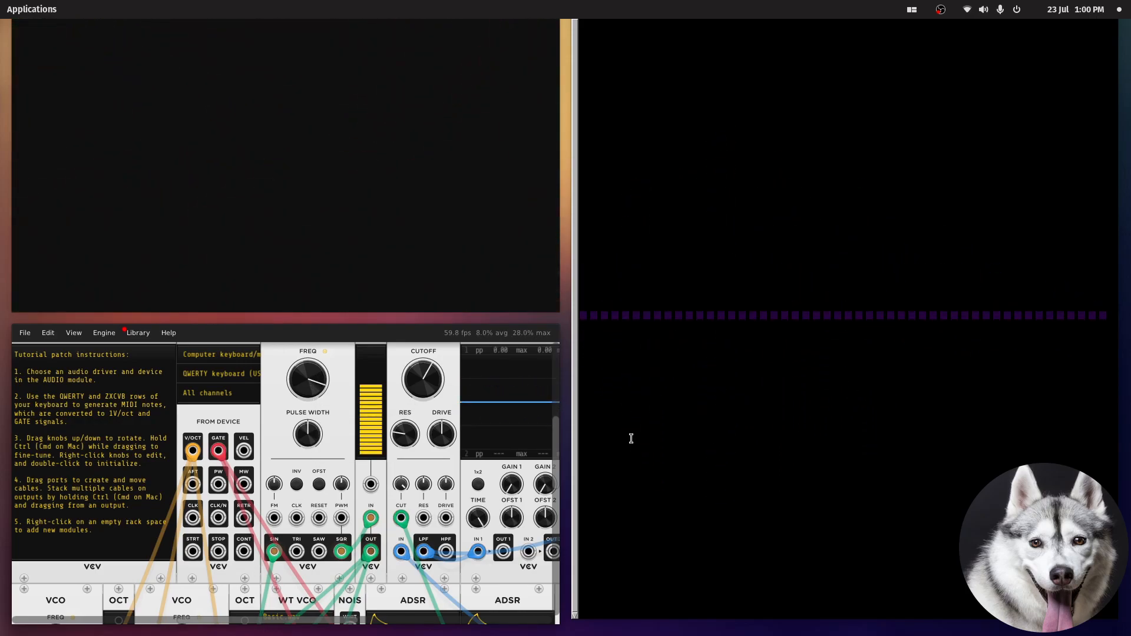
# - Switch to Pop!_Shop, open the Ardour digital audio workstation's entry from the "ardour" results and browse its screenshots
pyautogui.press('super+ctrl+Down')
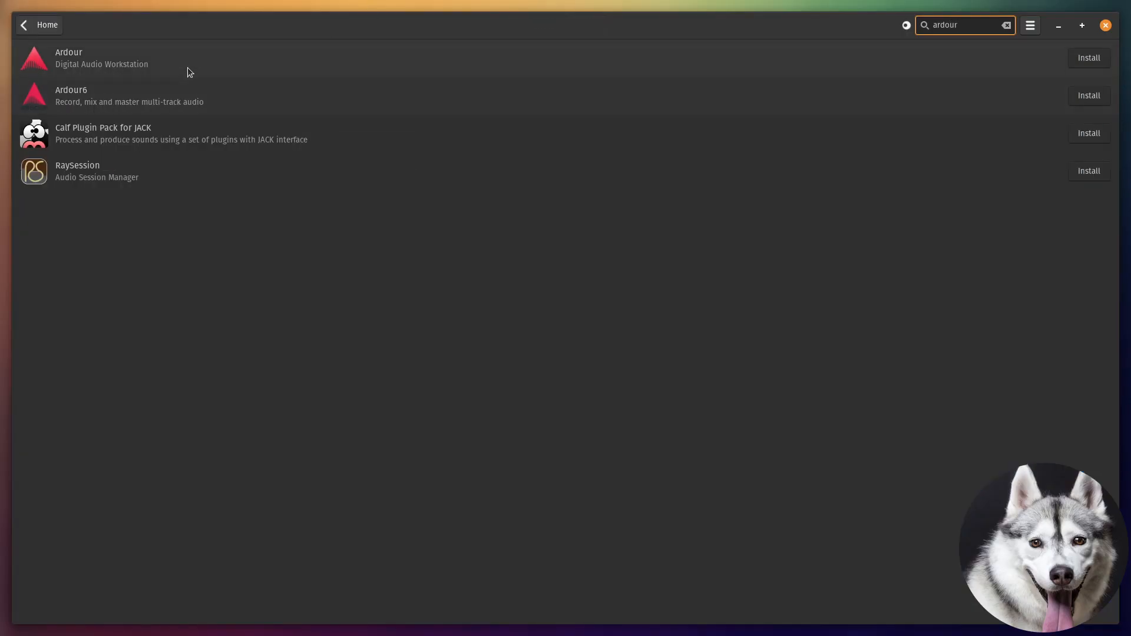
pyautogui.click(190, 63)
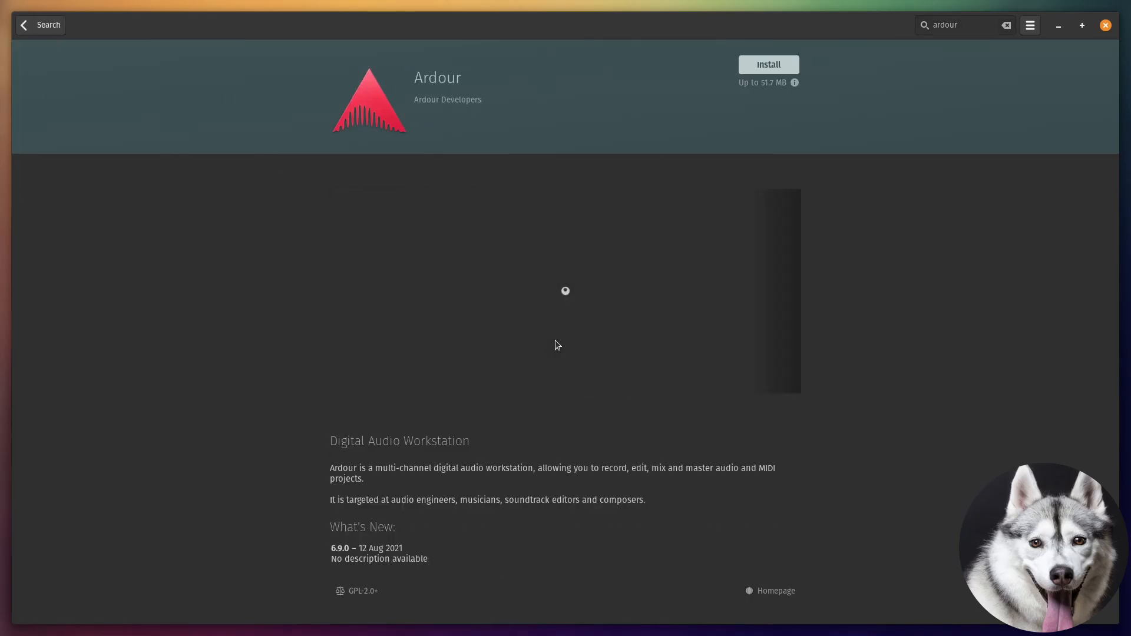
pyautogui.click(784, 322)
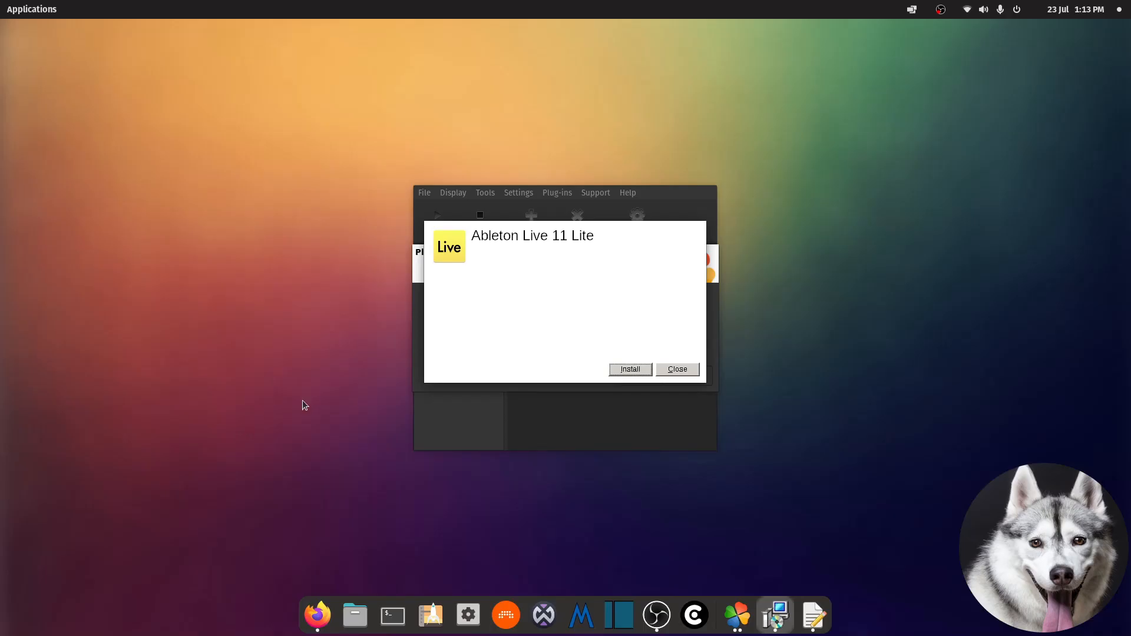
# - Start installing Ableton Live 11 Lite from its Windows setup dialog
pyautogui.click(642, 371)
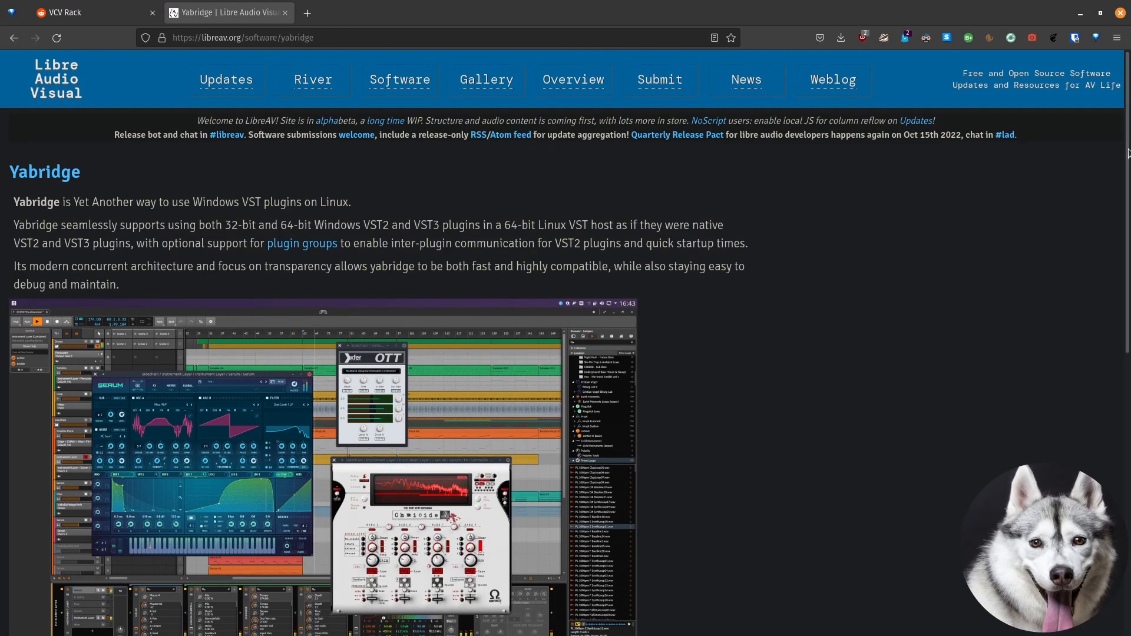
pyautogui.moveTo(1127, 149); pyautogui.dragTo(1127, 175)
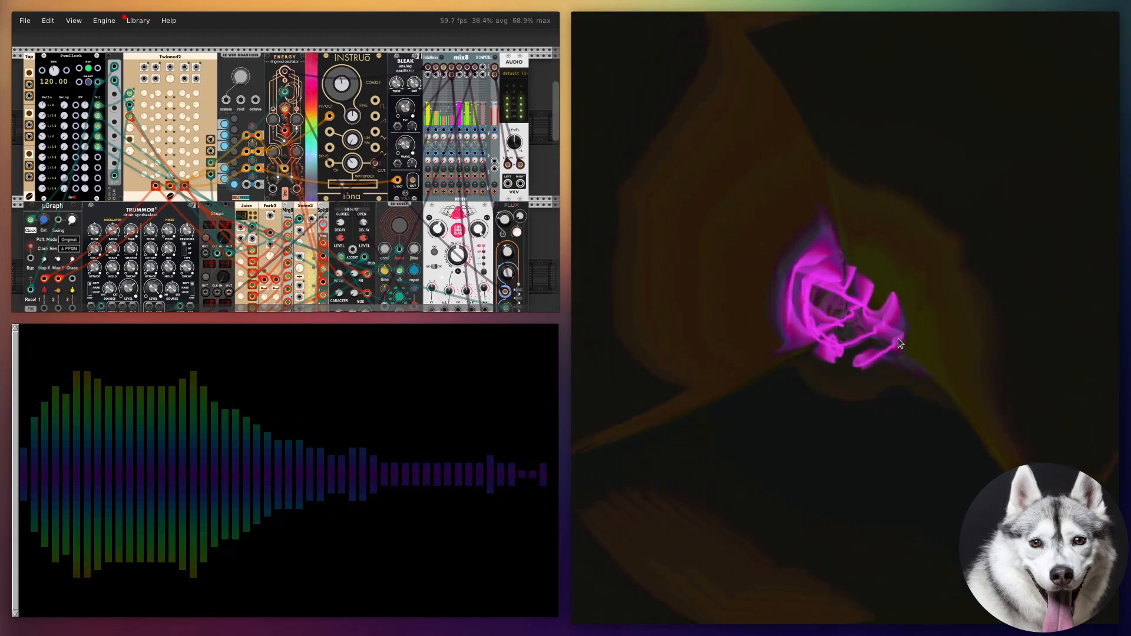
pyautogui.moveTo(555, 109); pyautogui.dragTo(554, 115)
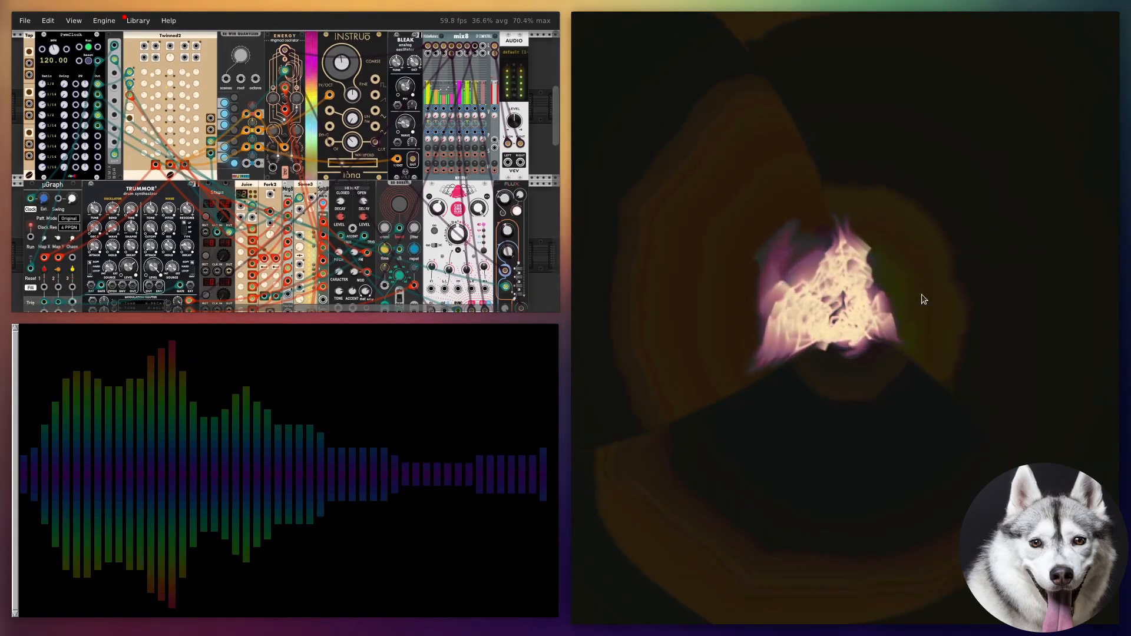